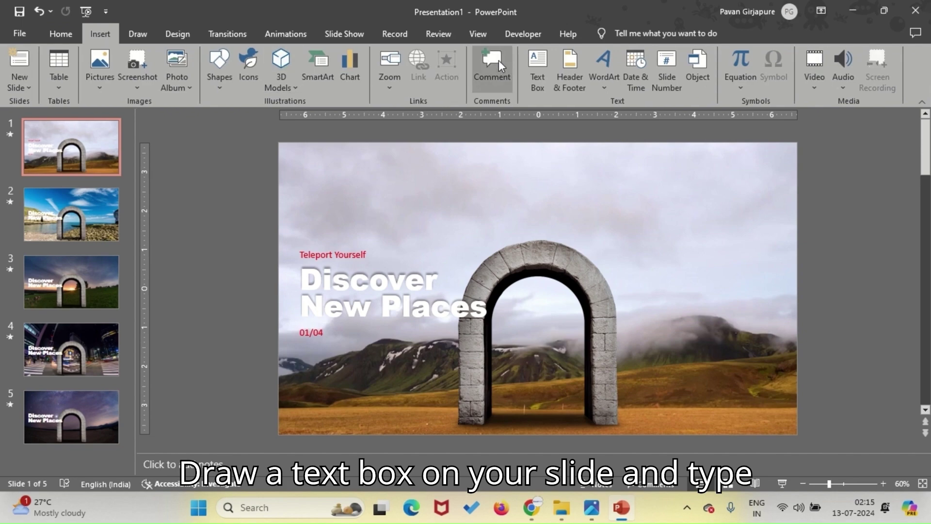
Step: Add a small text box reading "HOME" in the sky area above the title on slide 1
{"action": "left_click", "coordinate": [538, 68]}
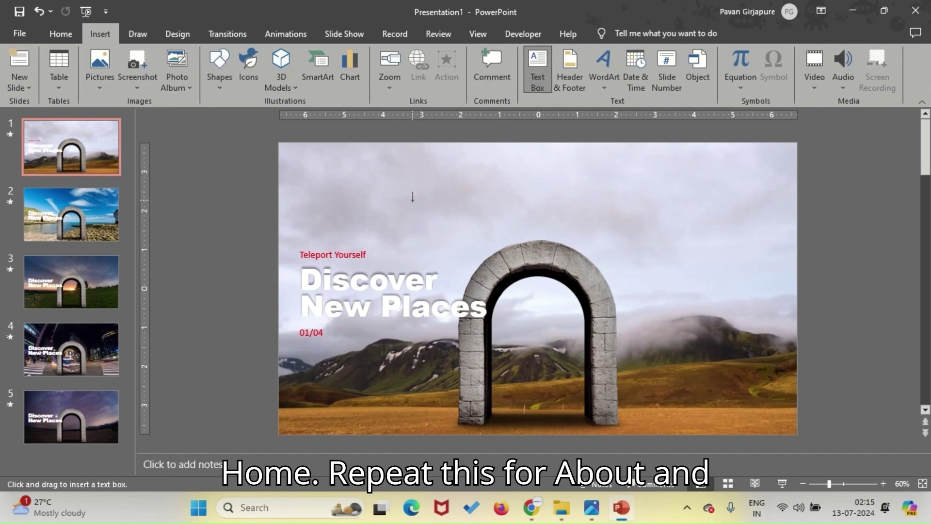
{"action": "left_click_drag", "start_coordinate": [416, 199], "coordinate": [454, 224]}
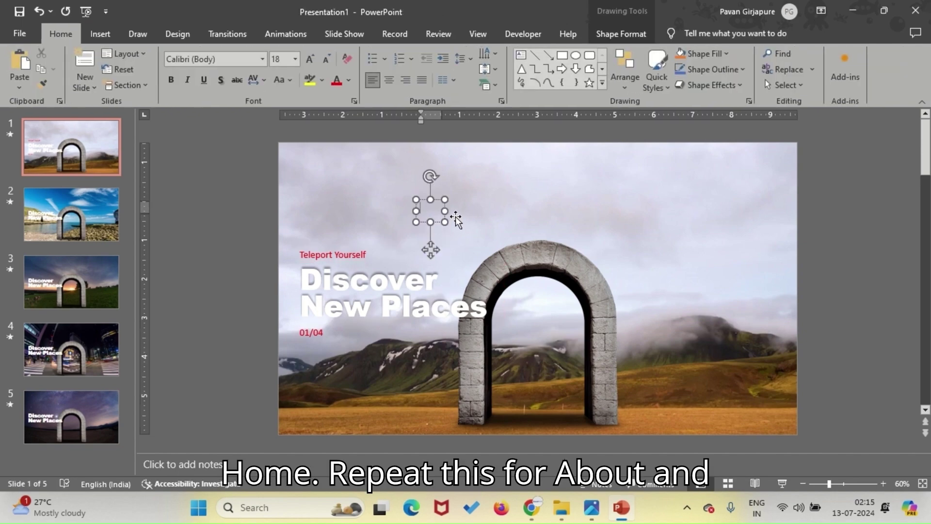
{"action": "key", "text": "Caps_Lock"}
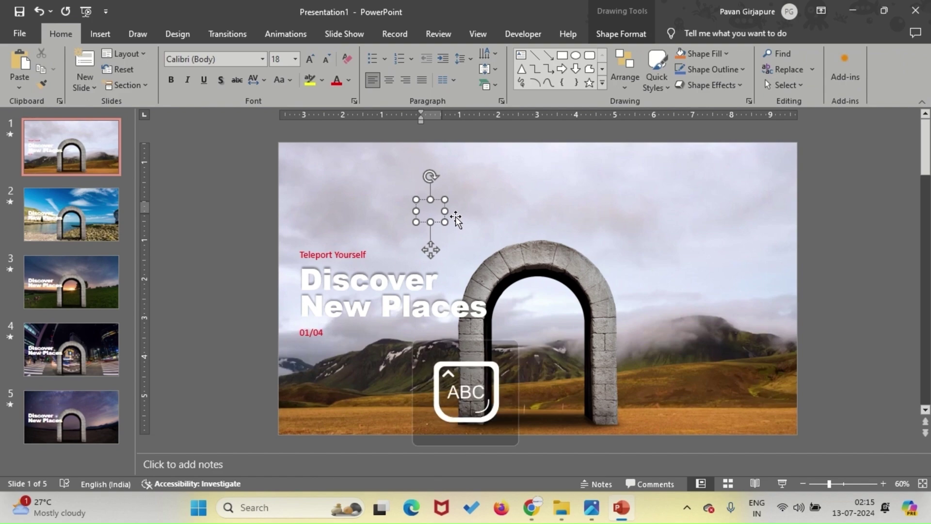
{"action": "type", "text": "HOM"}
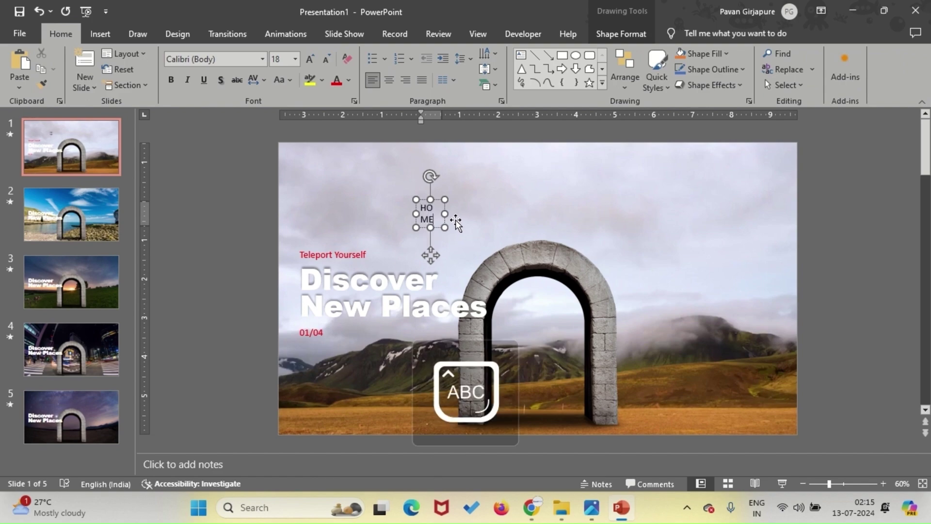
{"action": "type", "text": "E"}
Step: Widen the HOME text box to fit its word on one line and format the text centred, bold and black
{"action": "left_click", "coordinate": [461, 215]}
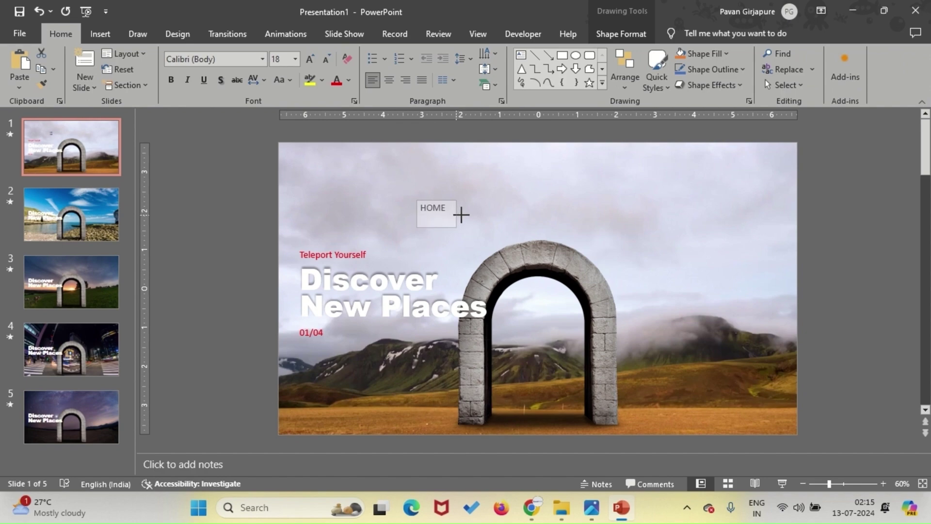
{"action": "left_click", "coordinate": [456, 212]}
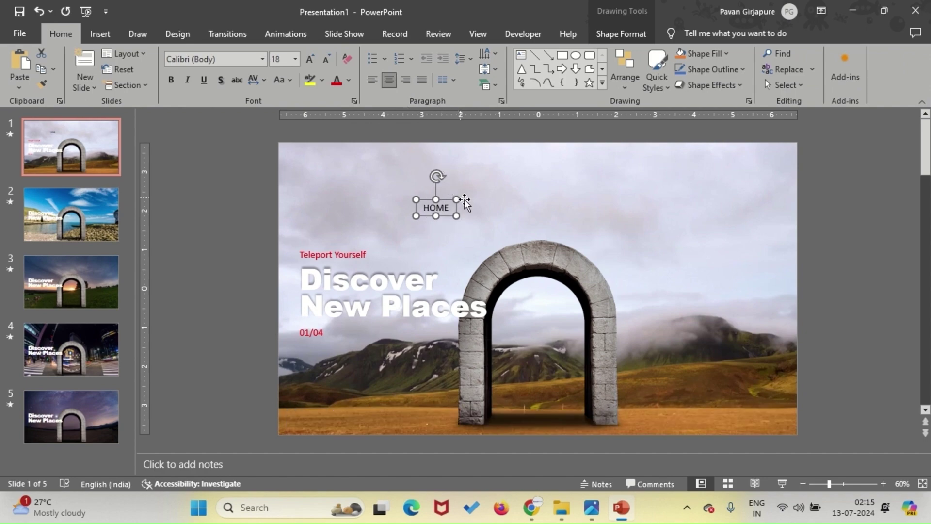
{"action": "left_click_drag", "start_coordinate": [456, 216], "coordinate": [481, 214]}
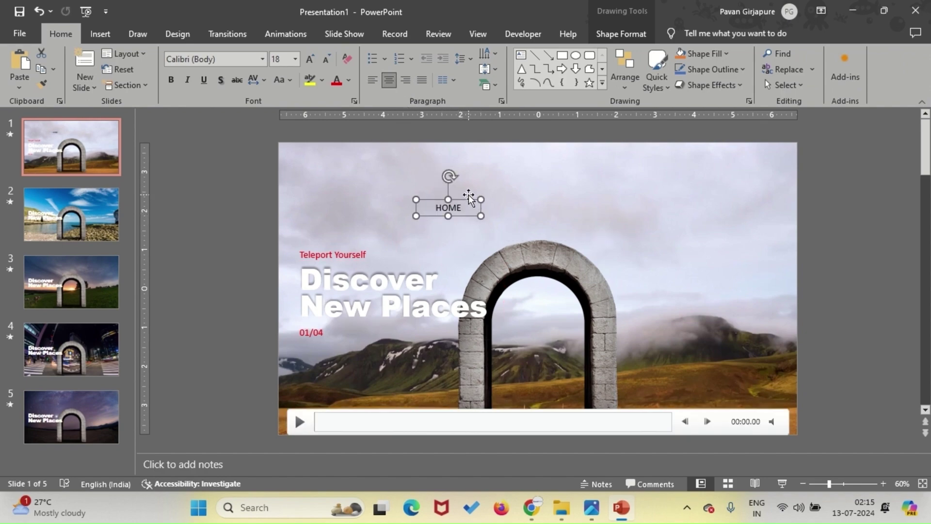
{"action": "key", "text": "ctrl+b"}
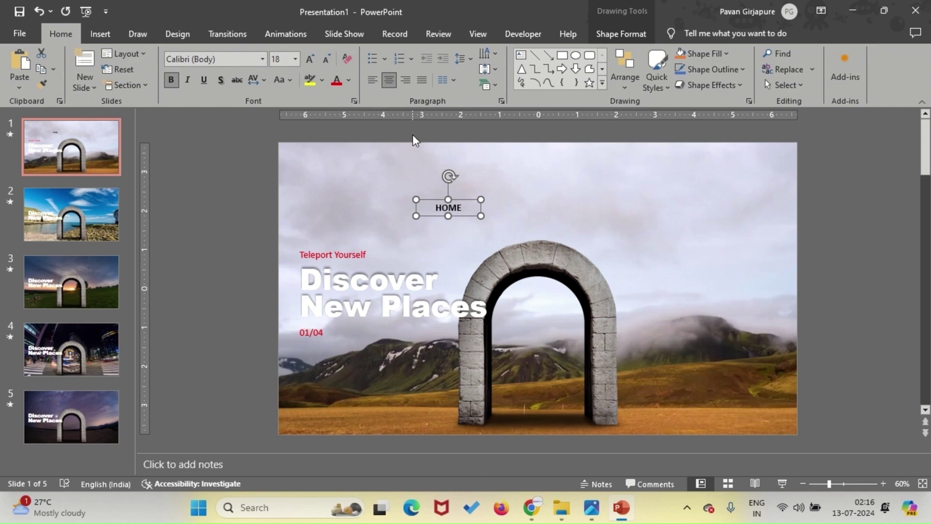
{"action": "left_click", "coordinate": [349, 80]}
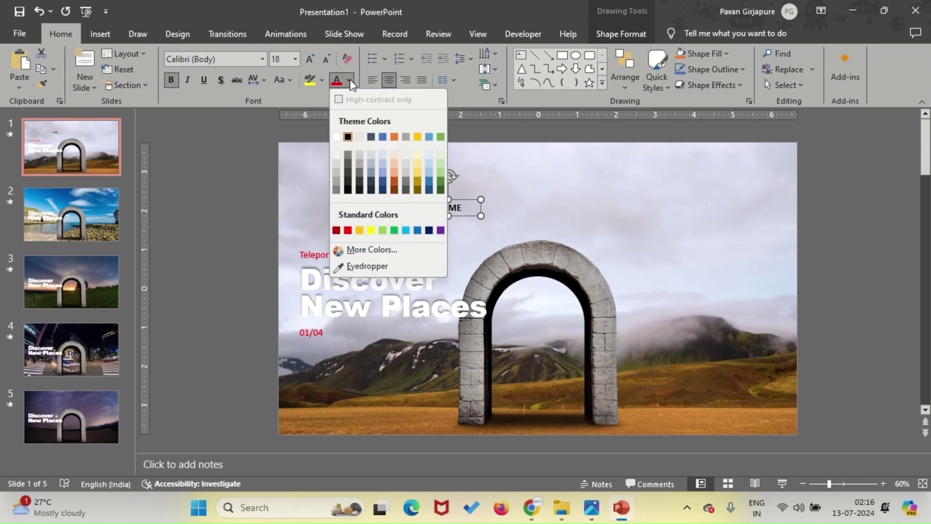
{"action": "left_click", "coordinate": [348, 137]}
Step: Place a copy of the HOME label beside it near the slide's upper edge and change its text to "ABOUT"
{"action": "left_click_drag", "start_coordinate": [479, 201], "coordinate": [528, 158]}
{"action": "double_click", "coordinate": [506, 167]}
{"action": "type", "text": "ABOU"}
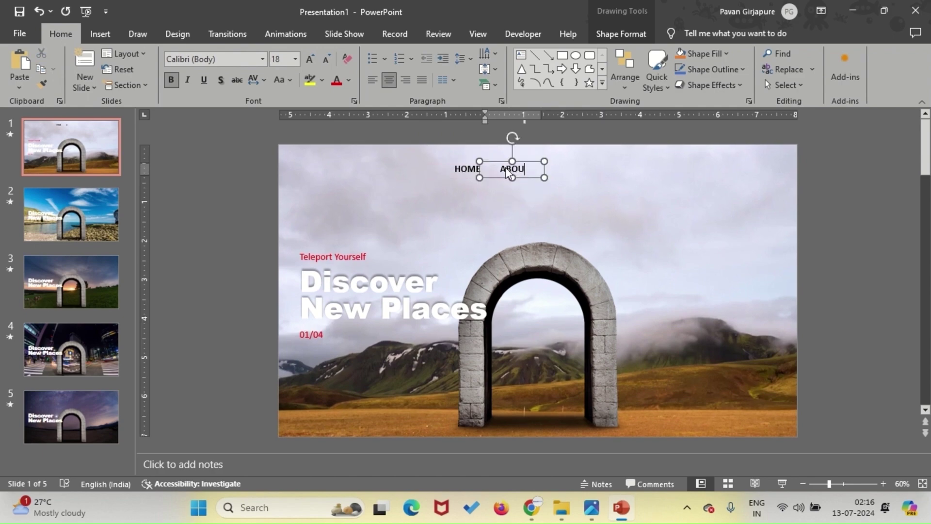
{"action": "type", "text": "T"}
Step: Duplicate the ABOUT label, place the copy to its right and change its text to "SUBSCRIBE"
{"action": "left_click", "coordinate": [524, 161]}
{"action": "key", "text": "ctrl+c"}
{"action": "key", "text": "ctrl+v"}
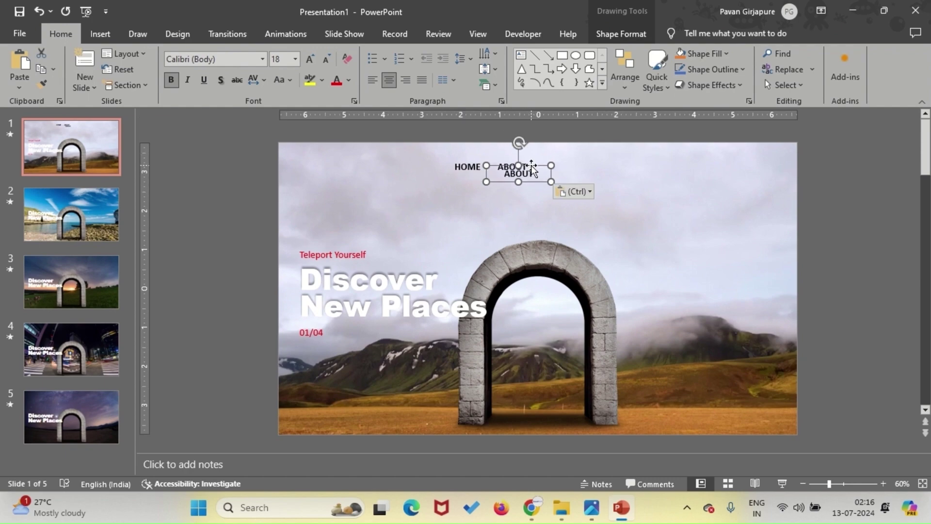
{"action": "left_click_drag", "start_coordinate": [531, 165], "coordinate": [568, 160]}
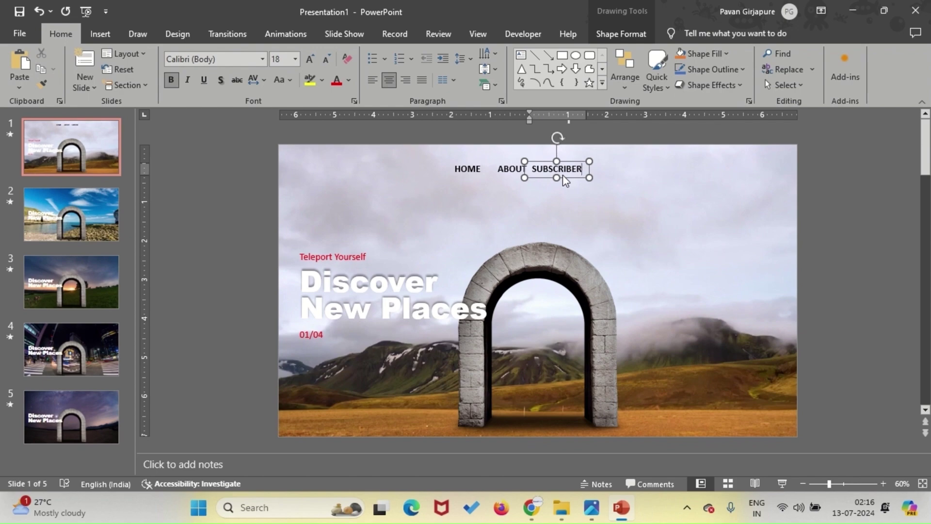
{"action": "key", "text": "BackSpace"}
{"action": "left_click", "coordinate": [565, 183]}
{"action": "left_click", "coordinate": [572, 161]}
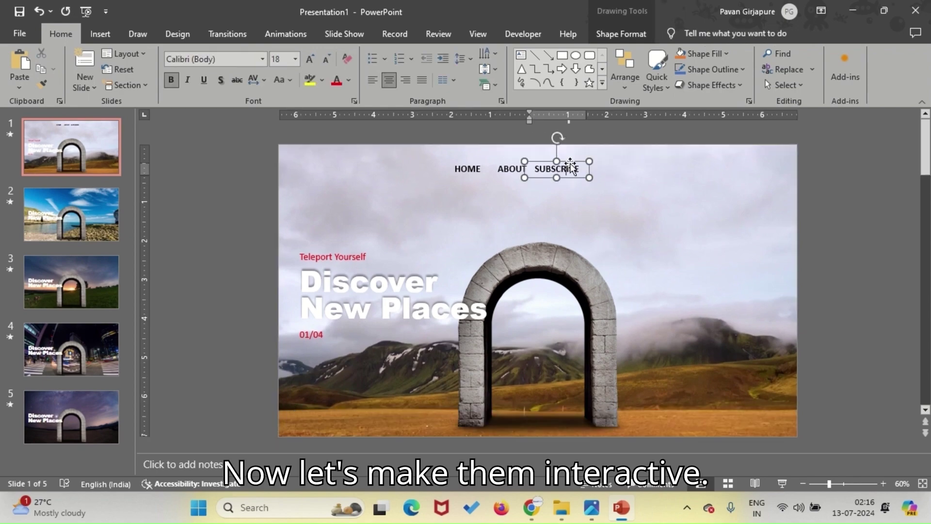
Step: Move the SUBSCRIBE label farther right and arrange the three menu labels in an evenly spaced row
{"action": "left_click_drag", "start_coordinate": [573, 161], "coordinate": [597, 160]}
{"action": "left_click", "coordinate": [512, 169], "text": "shift"}
{"action": "left_click", "coordinate": [467, 169], "text": "shift"}
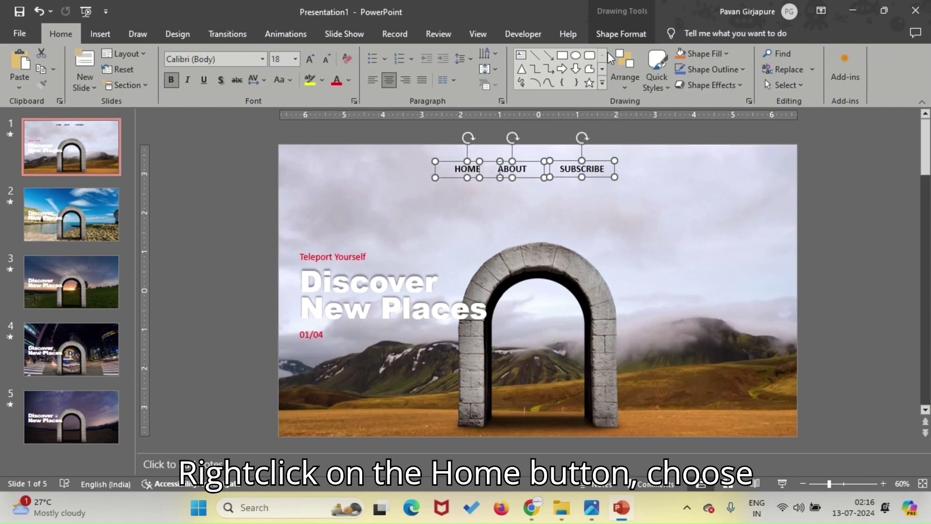
{"action": "left_click", "coordinate": [621, 34]}
{"action": "left_click", "coordinate": [774, 53]}
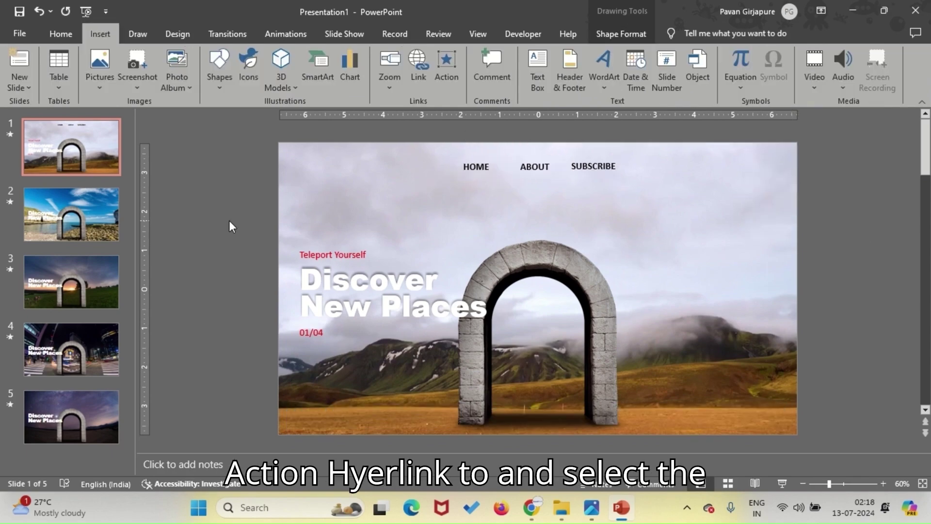
Step: Give the HOME label a mouse-click action that hyperlinks to Slide 1
{"action": "left_click", "coordinate": [473, 166]}
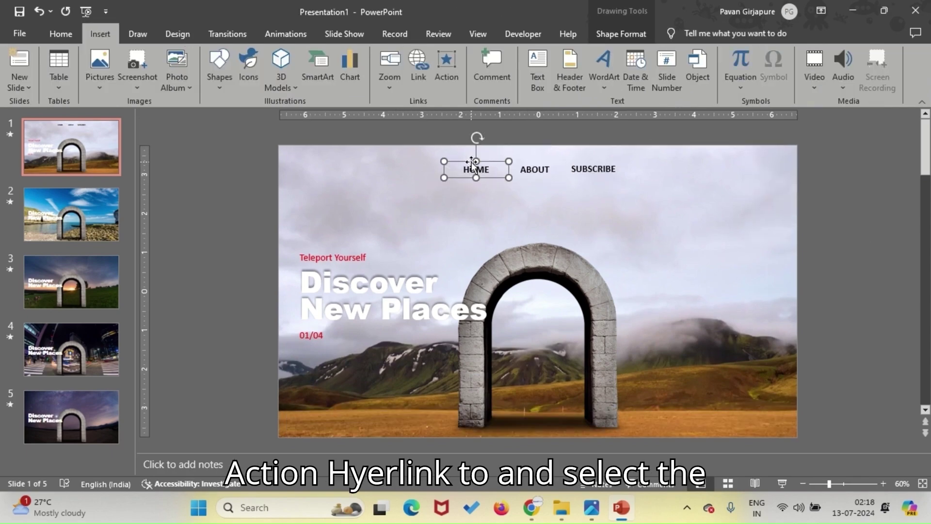
{"action": "left_click", "coordinate": [446, 73]}
{"action": "left_click", "coordinate": [412, 194]}
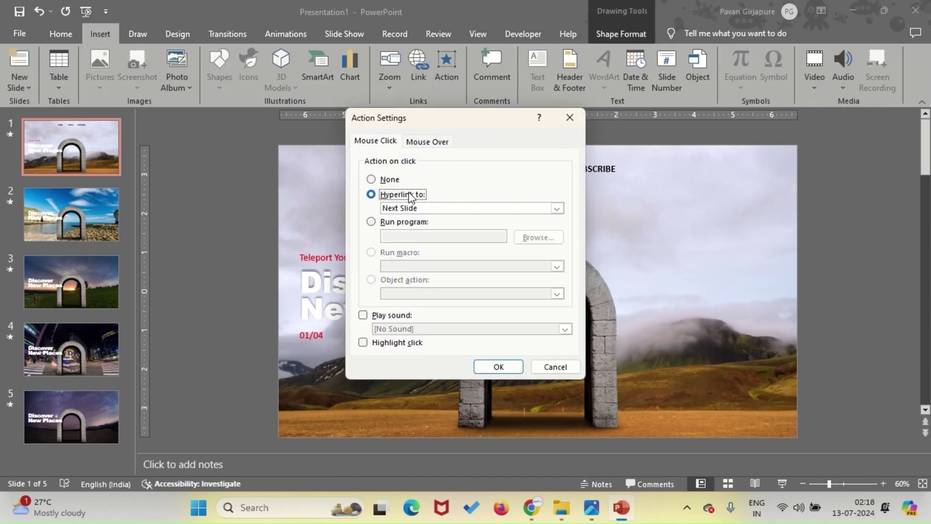
{"action": "left_click", "coordinate": [557, 208]}
{"action": "left_click", "coordinate": [425, 315]}
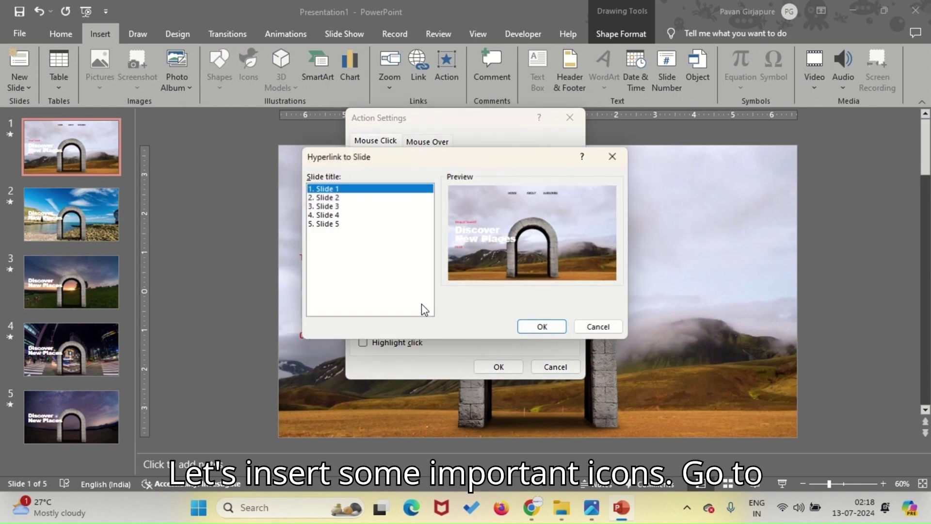
{"action": "left_click", "coordinate": [543, 328]}
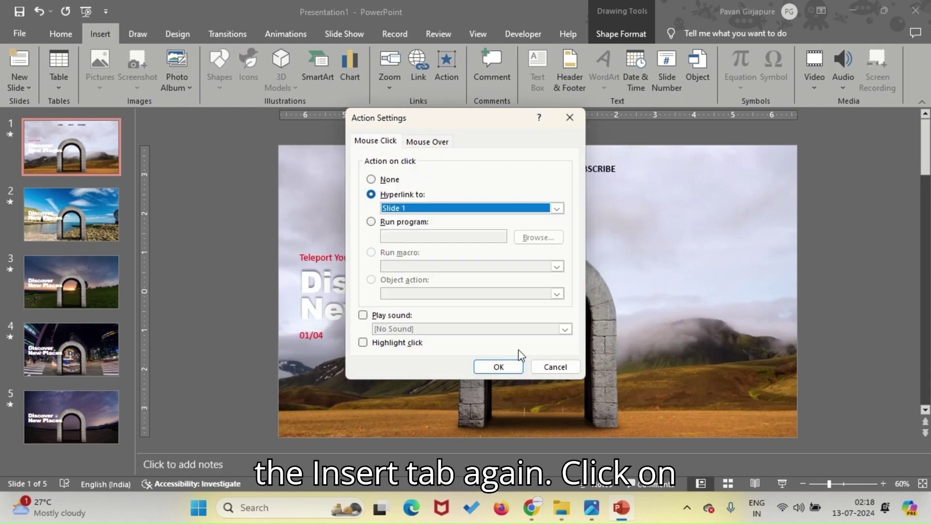
{"action": "left_click", "coordinate": [498, 366]}
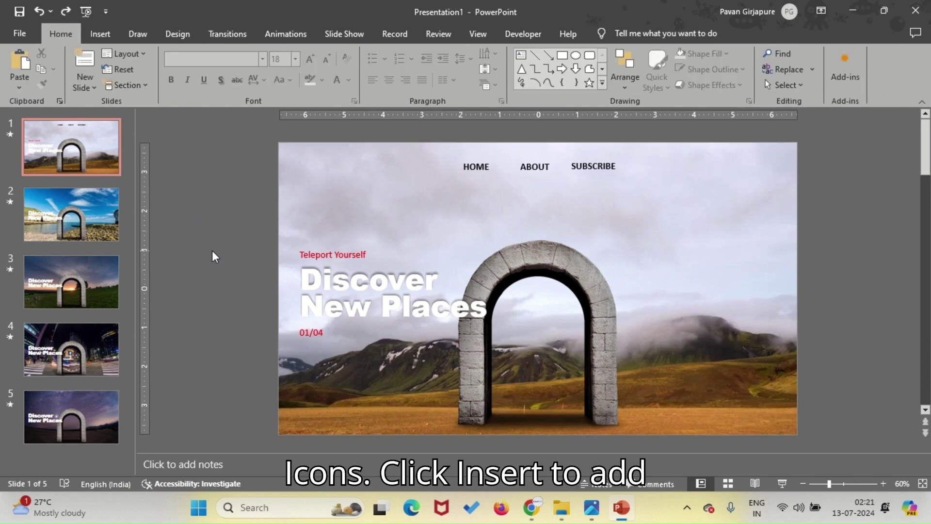
Step: Search the icon library for "ARROW" and insert the circled left-arrow icon on slide 1
{"action": "left_click", "coordinate": [100, 33]}
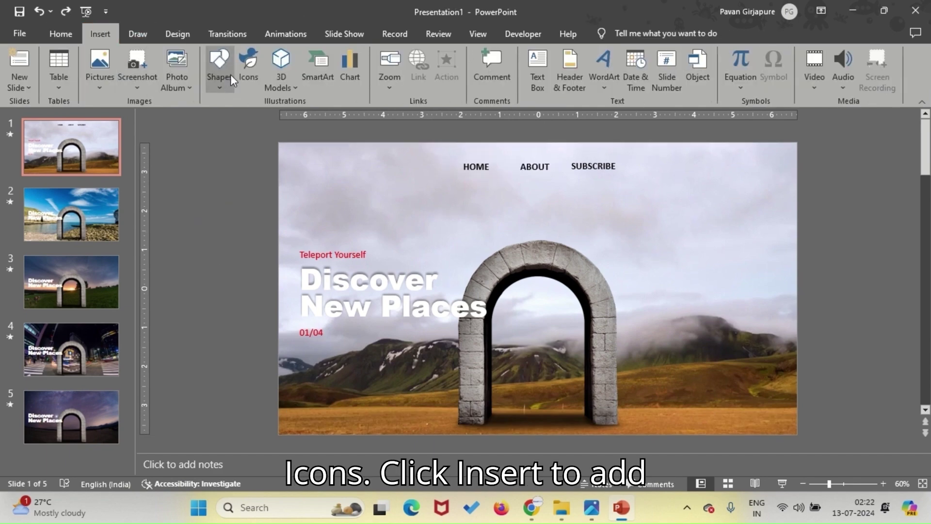
{"action": "left_click", "coordinate": [247, 68]}
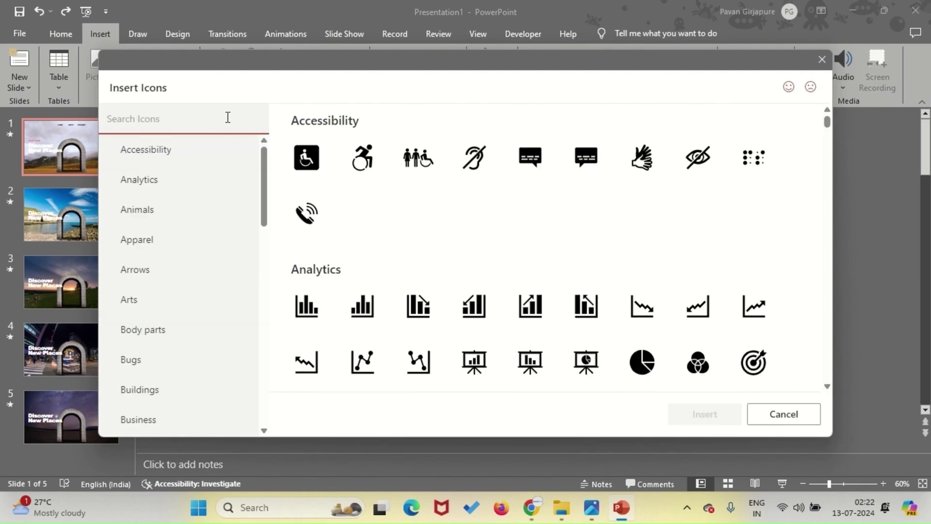
{"action": "type", "text": "ARROW"}
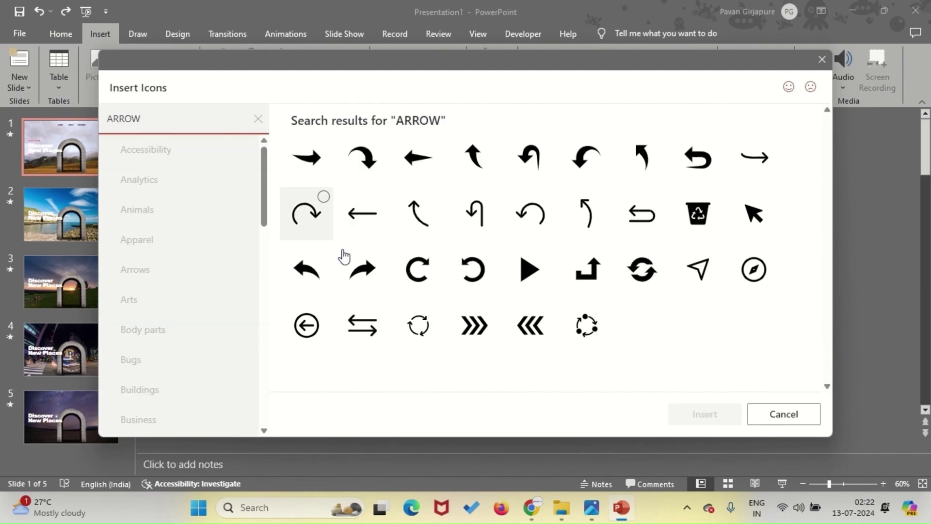
{"action": "left_click", "coordinate": [299, 339]}
{"action": "left_click", "coordinate": [720, 416]}
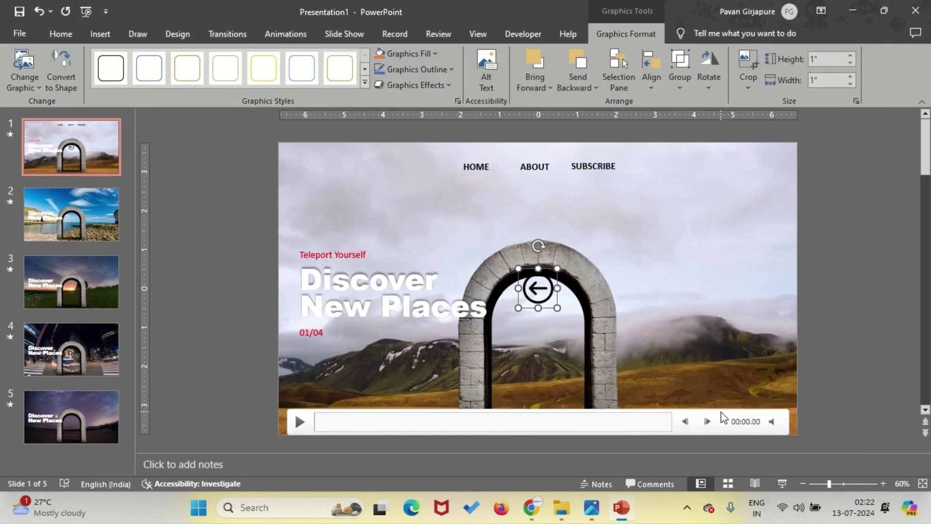
Step: Move the arrow icon horizontally out of the arch toward the slide's right edge
{"action": "key", "text": "Right"}
{"action": "key", "text": "Right"}
{"action": "key", "text": "Right"}
{"action": "key", "text": "Right"}
{"action": "key", "text": "Right"}
{"action": "key", "text": "Right"}
{"action": "key", "text": "Right"}
{"action": "key", "text": "Right"}
{"action": "key", "text": "Right"}
{"action": "key", "text": "Right"}
{"action": "key", "text": "Right"}
{"action": "key", "text": "Right"}
{"action": "key", "text": "Right"}
{"action": "key", "text": "Right"}
{"action": "key", "text": "Right"}
{"action": "key", "text": "Right"}
{"action": "key", "text": "Right"}
{"action": "key", "text": "Right"}
{"action": "key", "text": "Right"}
{"action": "key", "text": "Right"}
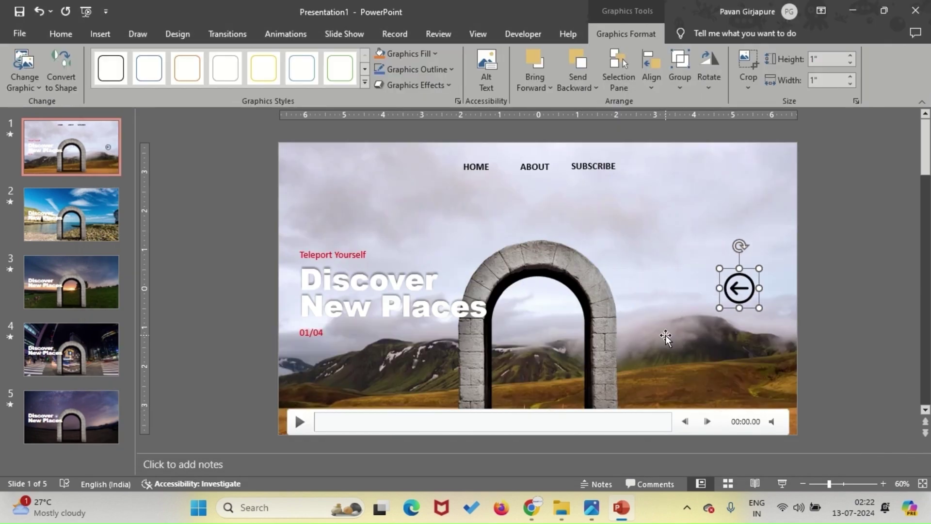
Step: Rotate the circled arrow icon right 90° so that it points upward
{"action": "left_click", "coordinate": [698, 61]}
{"action": "left_click", "coordinate": [737, 117]}
{"action": "left_click", "coordinate": [708, 68]}
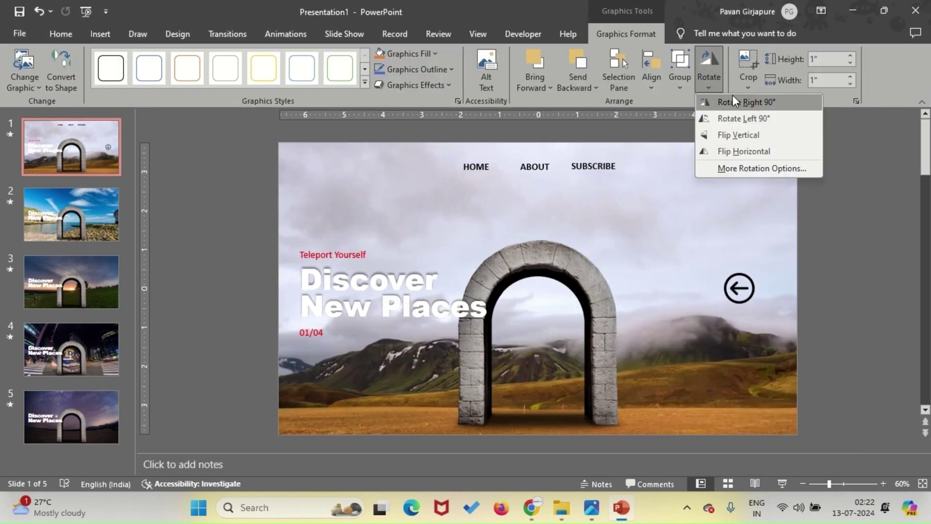
{"action": "left_click", "coordinate": [733, 101]}
{"action": "left_click", "coordinate": [715, 74]}
{"action": "left_click", "coordinate": [742, 102]}
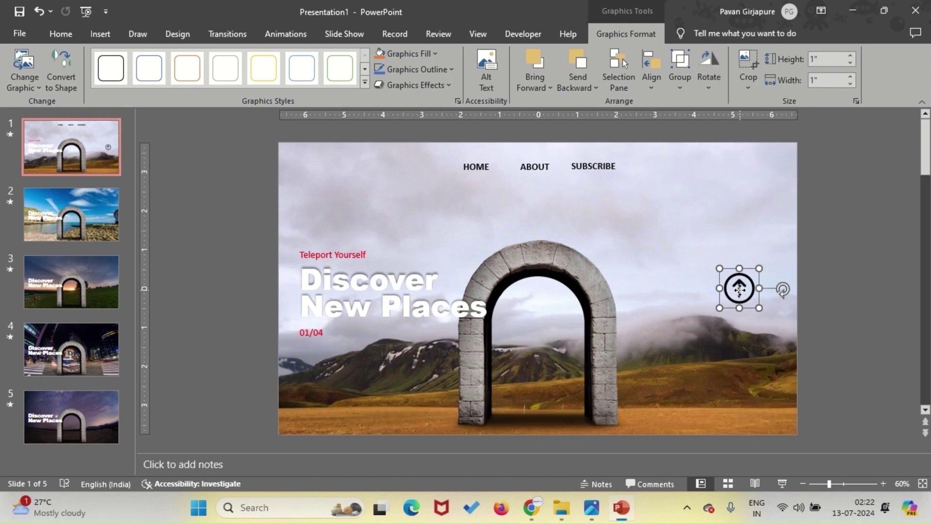
Step: Move the arrow icon to the foot of the arch and set its height to 0.5"
{"action": "left_click_drag", "start_coordinate": [740, 289], "coordinate": [534, 422]}
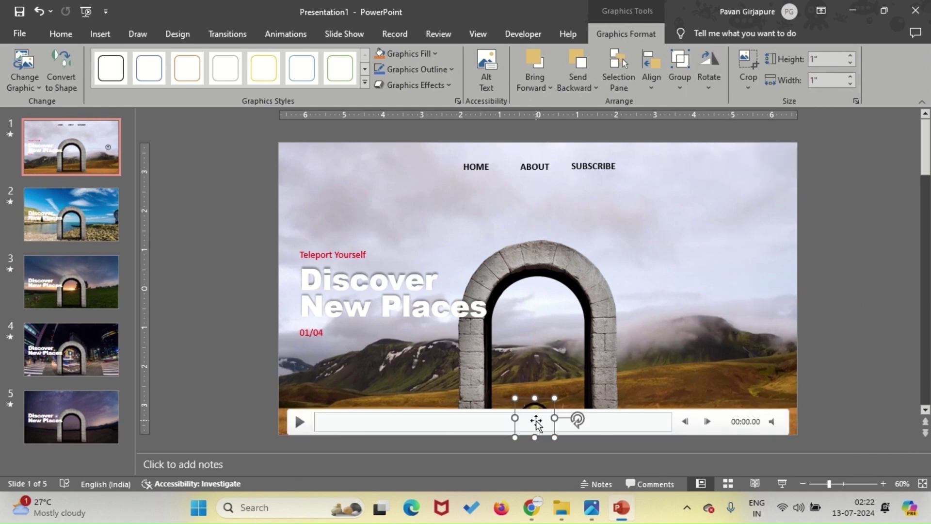
{"action": "double_click", "coordinate": [820, 59]}
{"action": "type", "text": "0.5"}
{"action": "key", "text": "Return"}
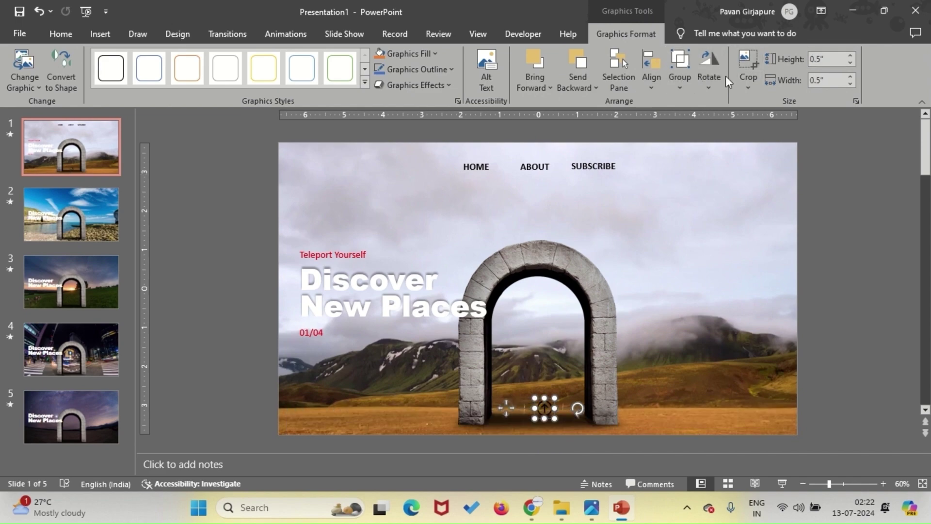
Step: Centre the arrow icon horizontally on the slide and lower it to the slide's bottom edge
{"action": "left_click", "coordinate": [652, 86]}
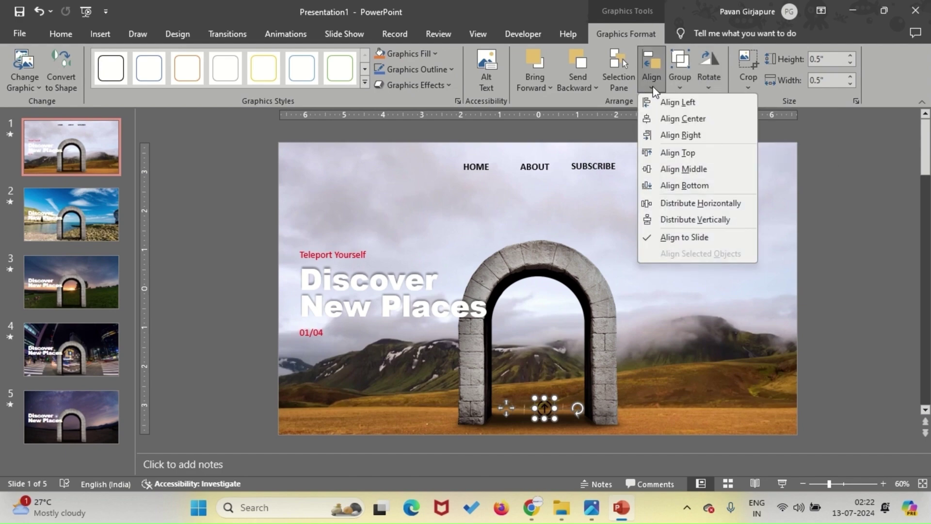
{"action": "left_click", "coordinate": [670, 118]}
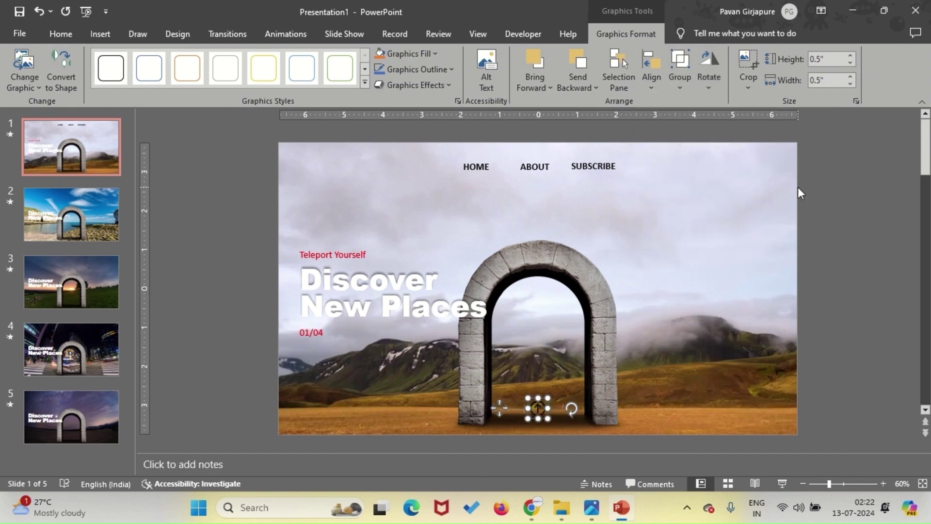
{"action": "key", "text": "Down"}
{"action": "key", "text": "Down"}
{"action": "key", "text": "Down"}
{"action": "key", "text": "Down"}
{"action": "key", "text": "Down"}
{"action": "key", "text": "Down"}
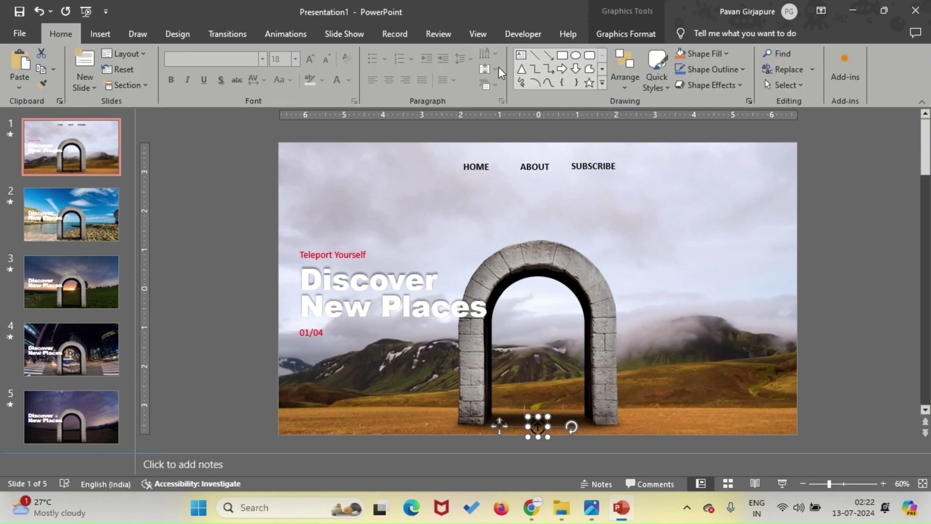
Step: Fill the arrow icon with white and nudge it slightly up from the slide's bottom edge
{"action": "left_click", "coordinate": [604, 32]}
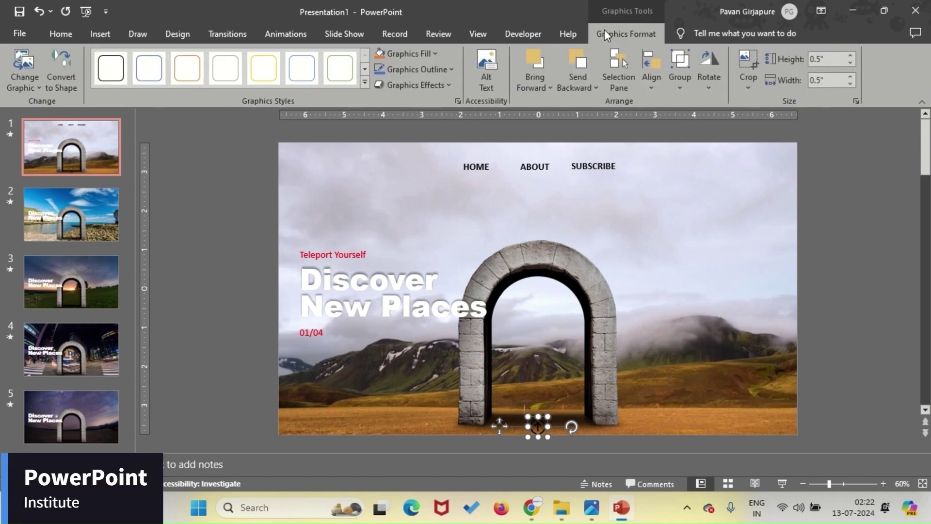
{"action": "left_click", "coordinate": [435, 55]}
{"action": "left_click", "coordinate": [343, 138]}
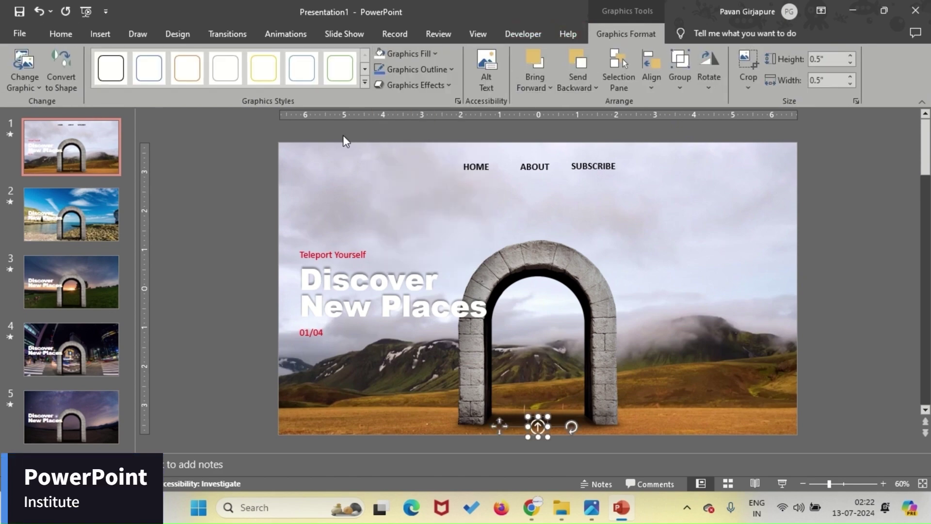
{"action": "key", "text": "Up"}
{"action": "key", "text": "Up"}
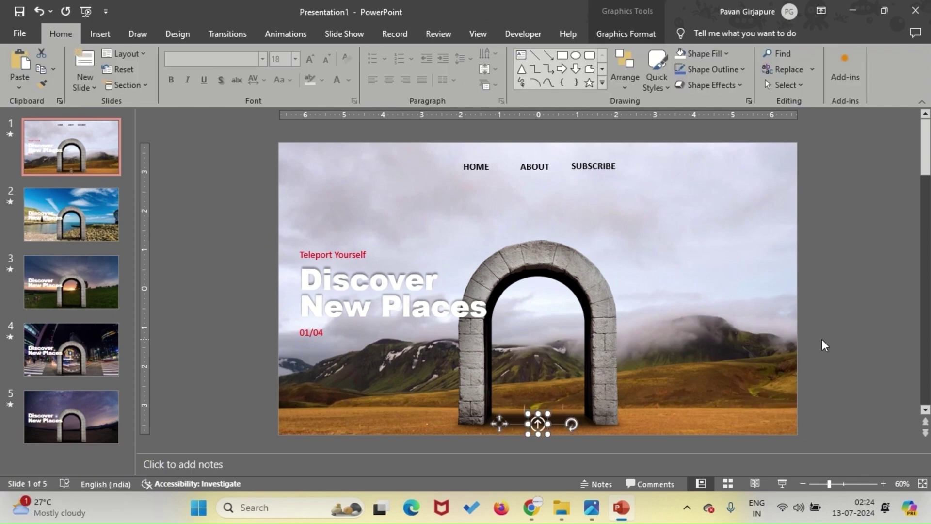
Step: Apply the Spin emphasis animation to the arrow icon at the foot of the arch
{"action": "left_click", "coordinate": [279, 33]}
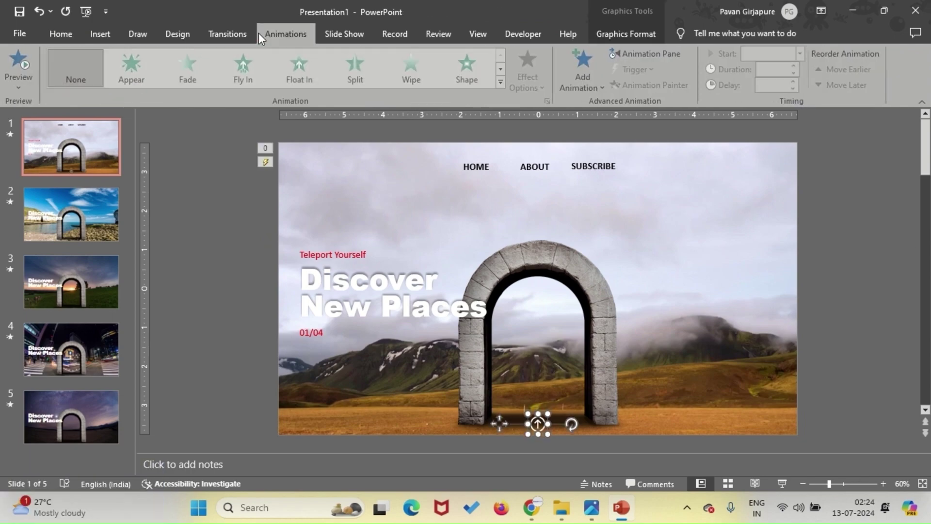
{"action": "left_click", "coordinate": [502, 82]}
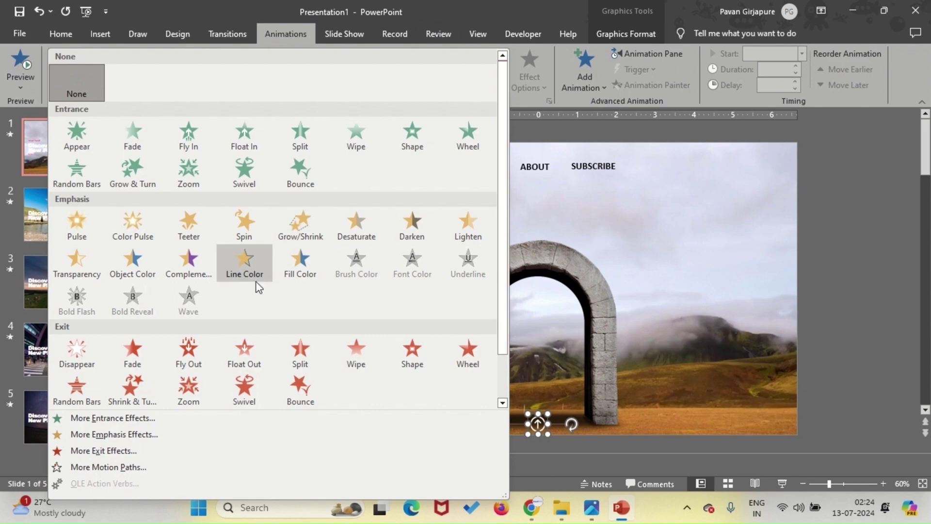
{"action": "left_click", "coordinate": [97, 437]}
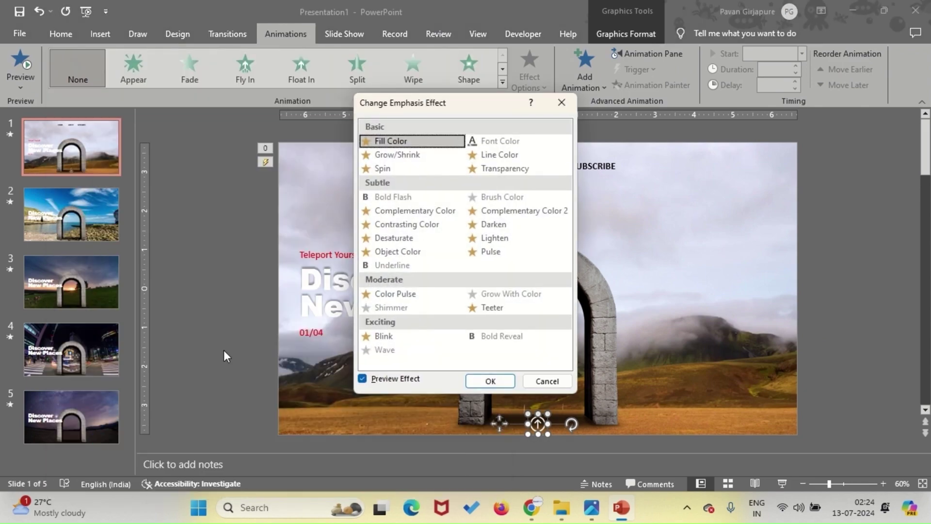
{"action": "left_click", "coordinate": [408, 168]}
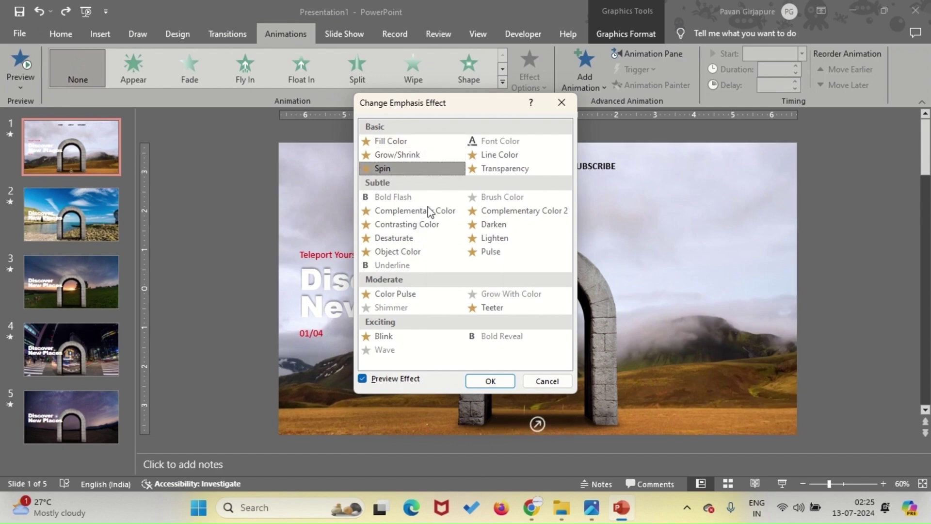
{"action": "left_click", "coordinate": [491, 381]}
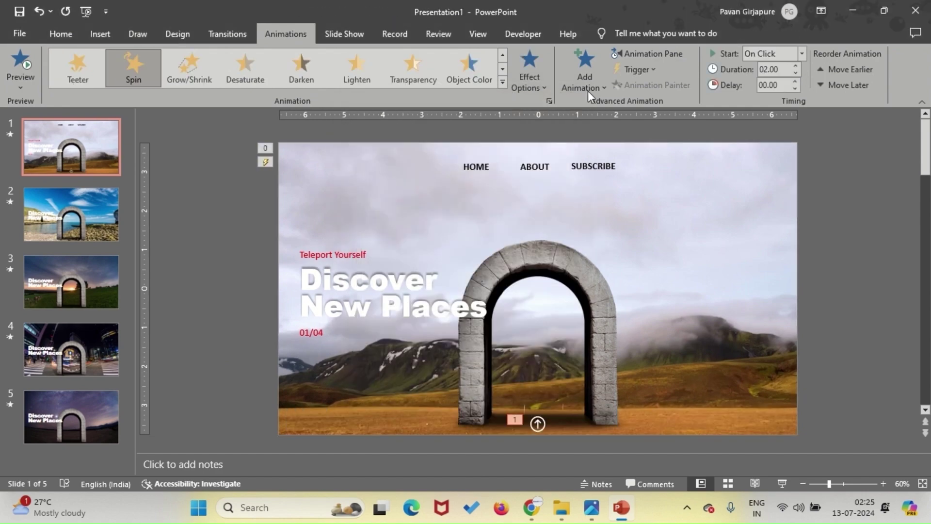
Step: Set the arrow icon's Spin animation to start with the previous animation
{"action": "left_click", "coordinate": [636, 70]}
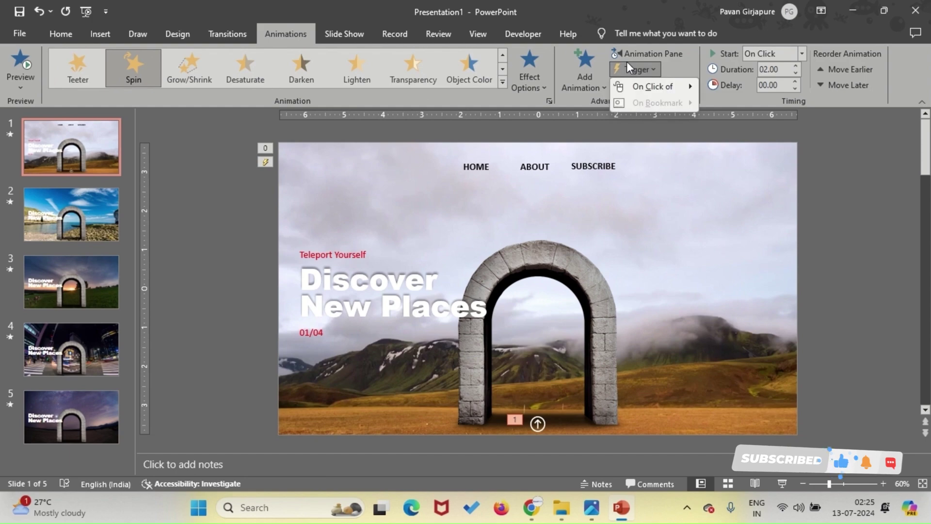
{"action": "left_click", "coordinate": [629, 52]}
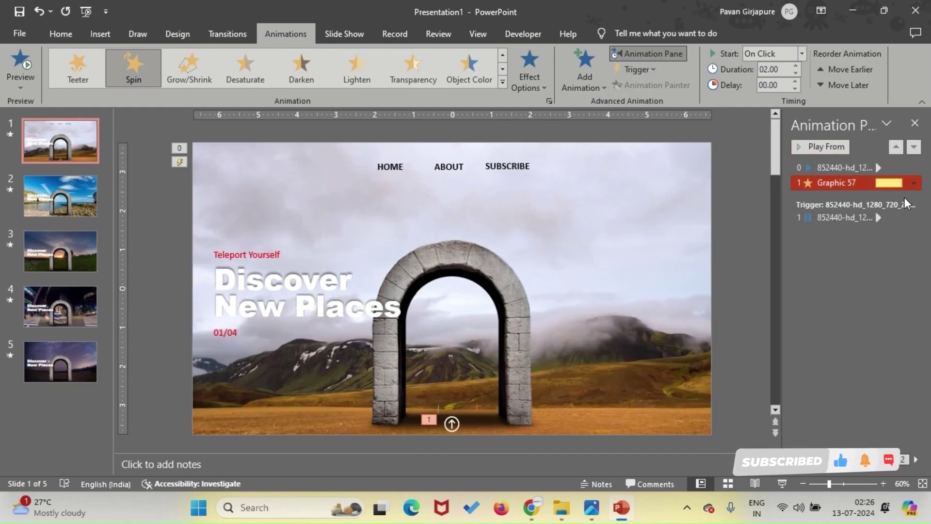
{"action": "left_click", "coordinate": [915, 184]}
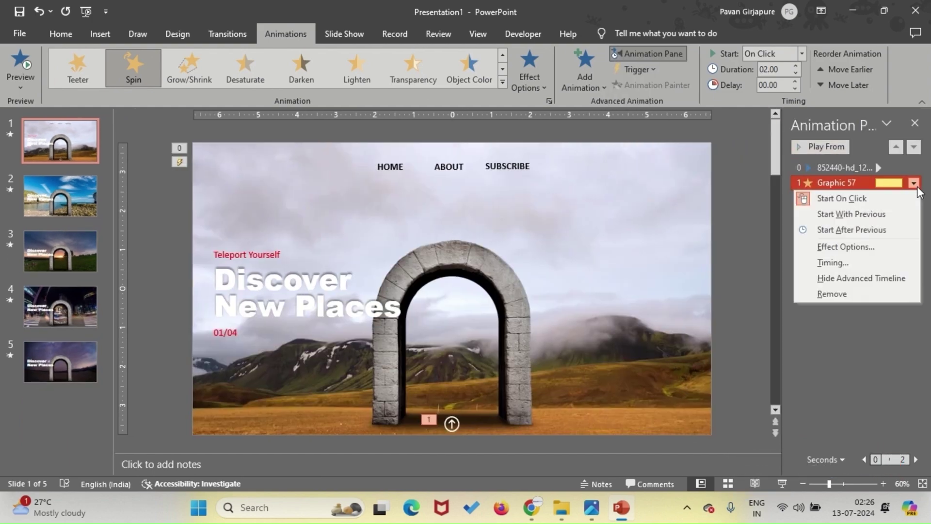
{"action": "left_click", "coordinate": [901, 213]}
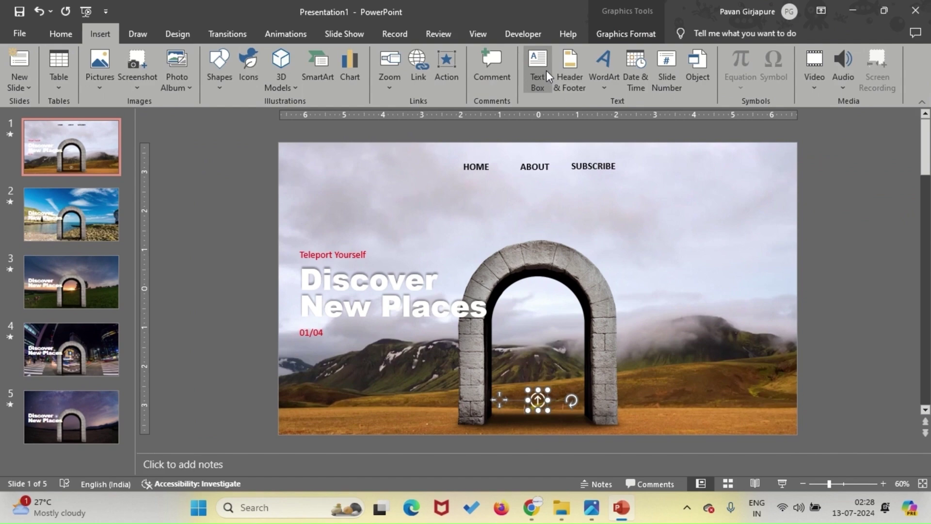
Step: Add a text box below the arrow icon reading "CLICK THE GATE TO SWITCH BETWEEN PLACES"
{"action": "left_click", "coordinate": [537, 71]}
{"action": "left_click_drag", "start_coordinate": [424, 418], "coordinate": [657, 441]}
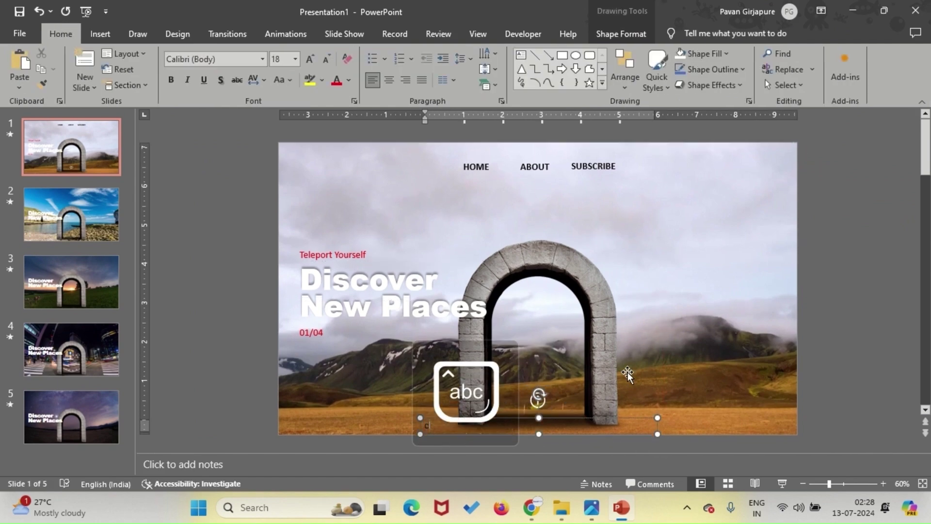
{"action": "key", "text": "Caps_Lock"}
{"action": "type", "text": "CLICK THE GATE TO SWITCH BETWEEN PLACES"}
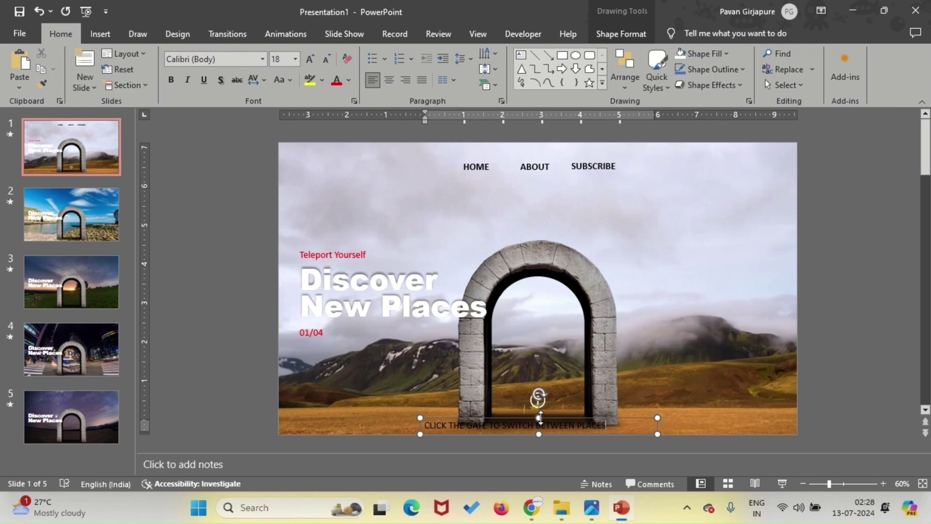
Step: Centre the gate caption's text, colour it white and nudge the box slightly down
{"action": "left_click", "coordinate": [540, 416]}
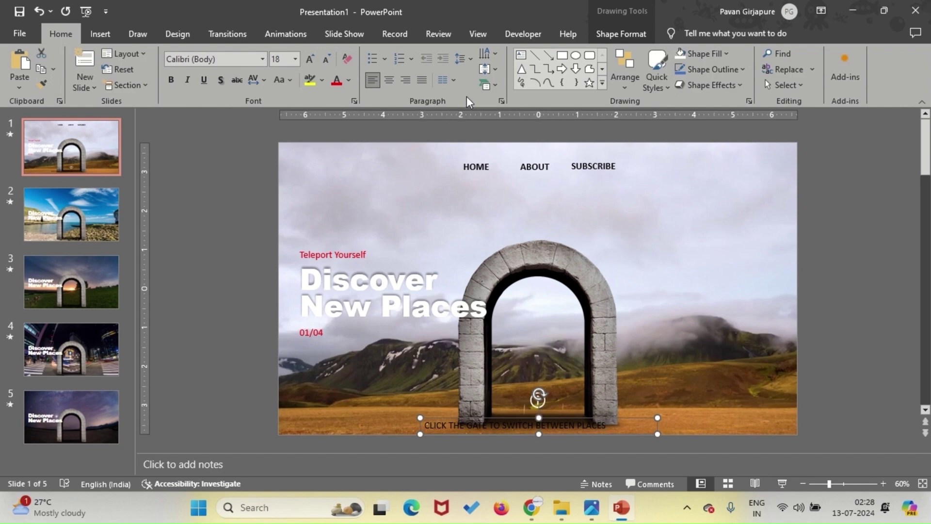
{"action": "left_click", "coordinate": [389, 80]}
{"action": "left_click", "coordinate": [348, 80]}
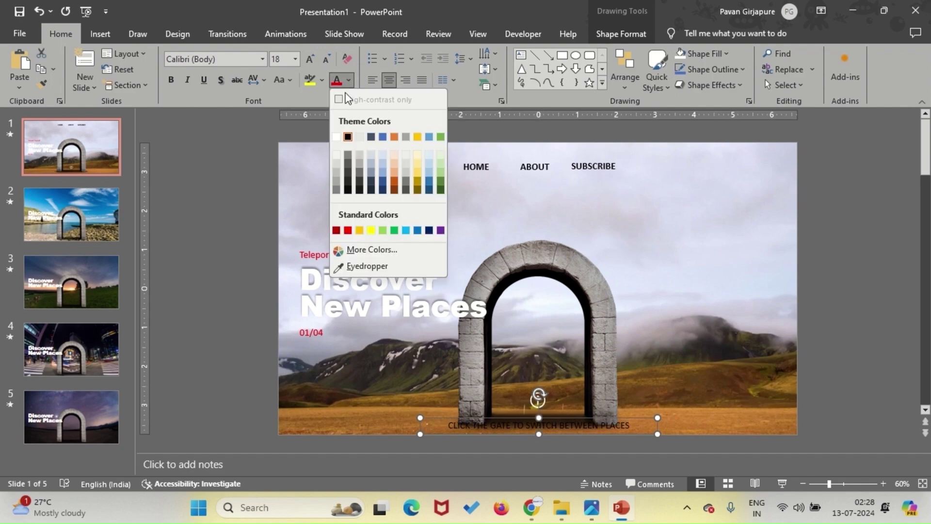
{"action": "left_click", "coordinate": [337, 137]}
{"action": "key", "text": "Down"}
{"action": "key", "text": "Down"}
{"action": "key", "text": "Down"}
{"action": "key", "text": "Down"}
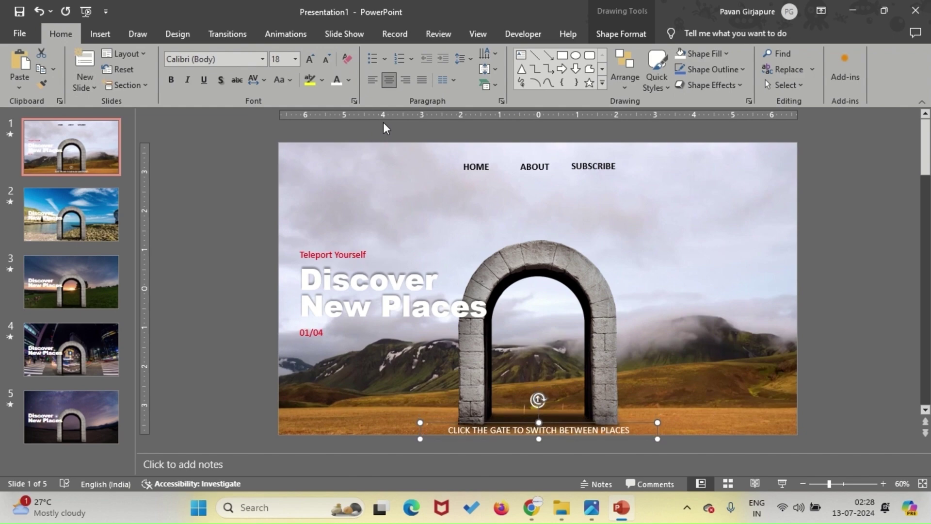
Step: Reduce the gate caption to 12 pt with very loose character spacing and nudge it slightly down
{"action": "left_click", "coordinate": [330, 63]}
{"action": "left_click", "coordinate": [330, 63]}
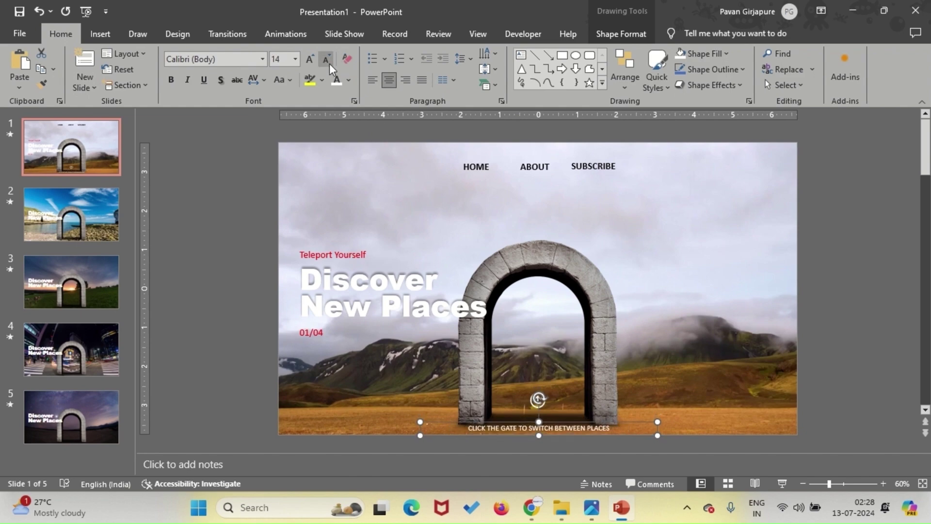
{"action": "key", "text": "Down"}
{"action": "key", "text": "Down"}
{"action": "left_click", "coordinate": [264, 81]}
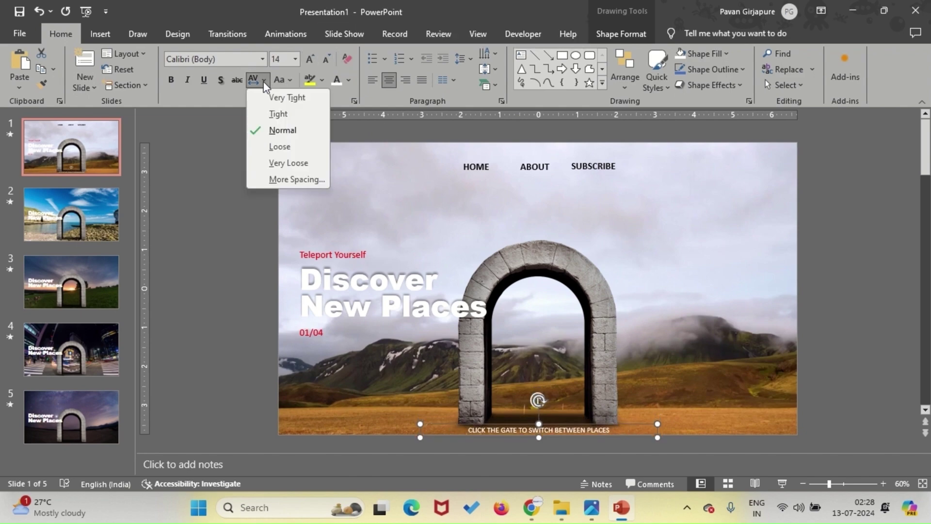
{"action": "left_click", "coordinate": [285, 165]}
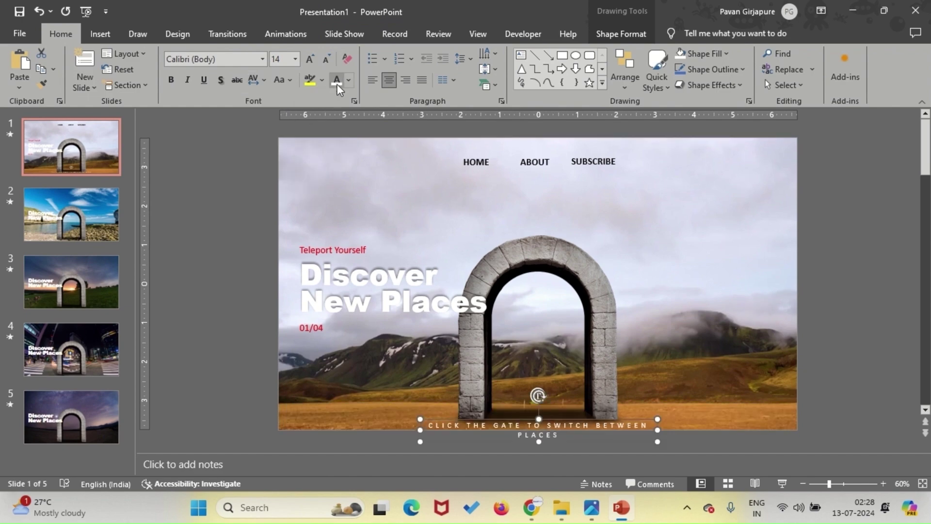
{"action": "left_click", "coordinate": [333, 58]}
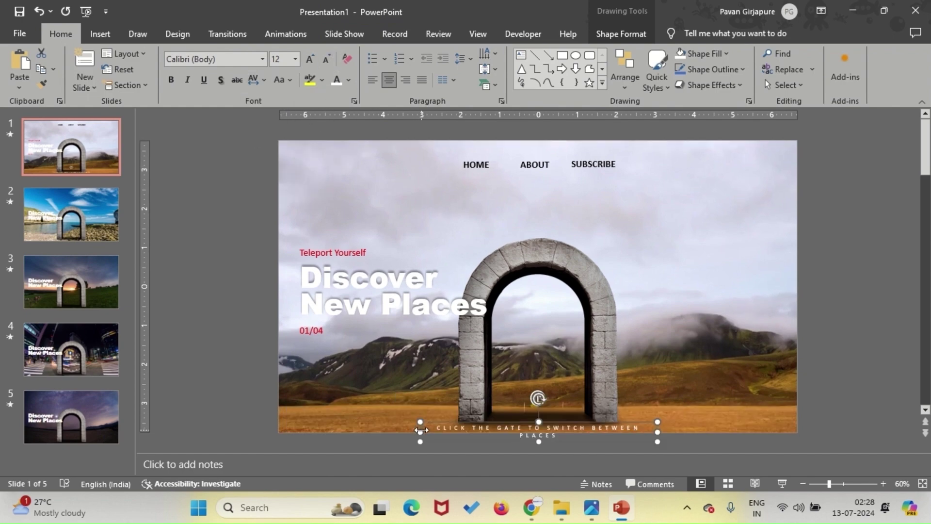
Step: Widen the gate caption's box to about 6.58" so it fits one line and centre it horizontally on the slide
{"action": "left_click_drag", "start_coordinate": [420, 429], "coordinate": [400, 429]}
{"action": "left_click", "coordinate": [620, 34]}
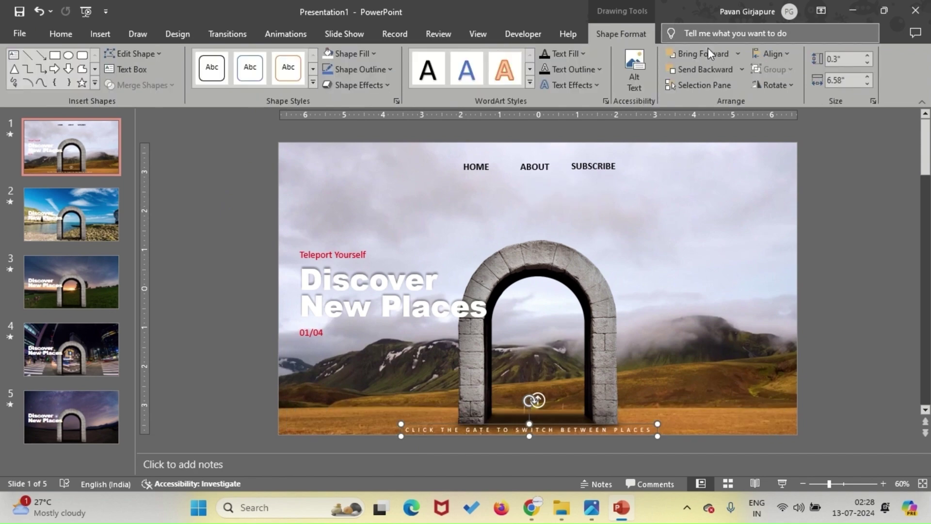
{"action": "left_click", "coordinate": [771, 53]}
{"action": "left_click", "coordinate": [795, 88]}
{"action": "left_click", "coordinate": [848, 187]}
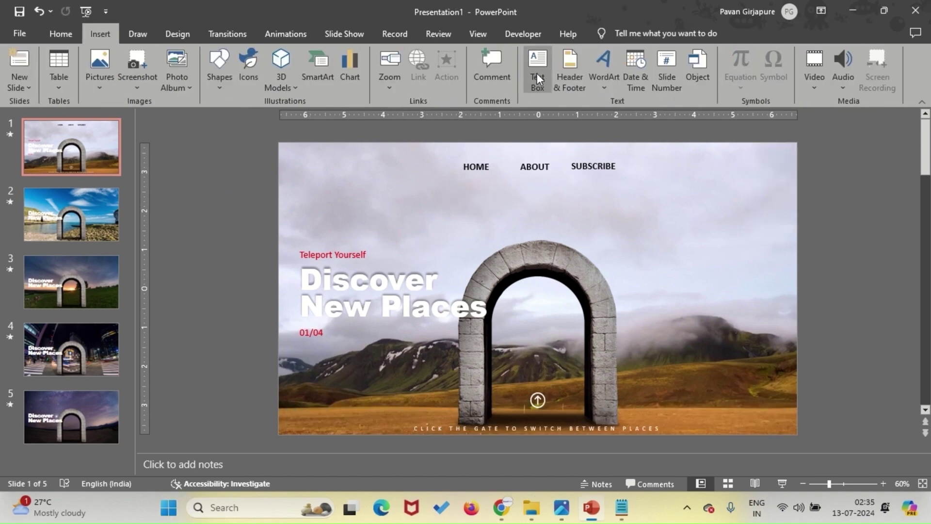
Step: Add right of the arch the text "Teleportation is the transfer of matter or energy from one point to another without traversing the physical space between them."
{"action": "left_click", "coordinate": [537, 79]}
{"action": "left_click", "coordinate": [698, 290]}
{"action": "type", "text": "Teleportation is the transfer of matter or energy from one point to another without traversing the physical space between them."}
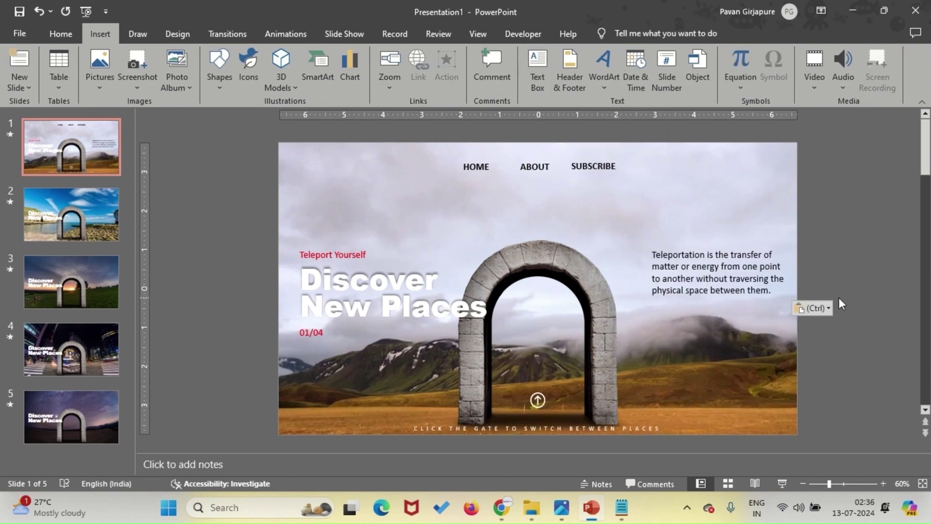
Step: Copy the word "Teleportation" from the paragraph into a separate text box placed just below it
{"action": "left_click", "coordinate": [695, 255]}
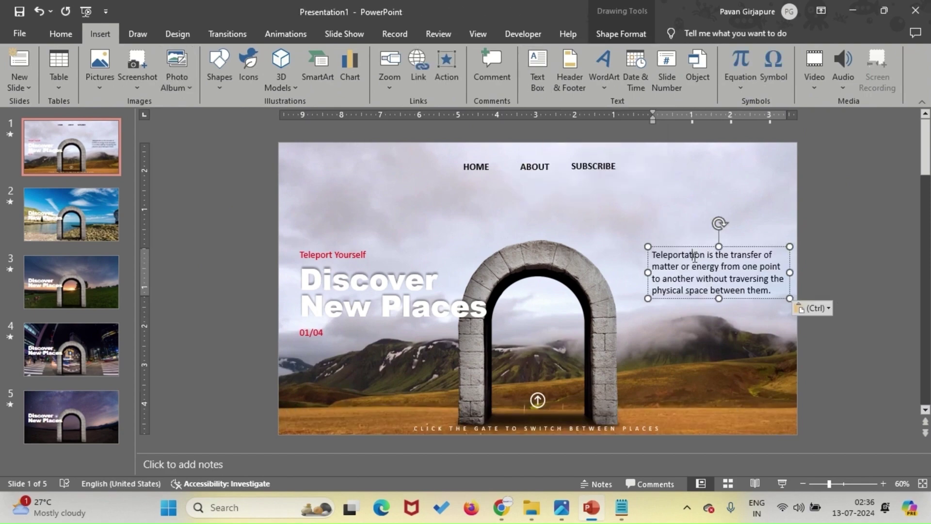
{"action": "double_click", "coordinate": [694, 256]}
{"action": "key", "text": "ctrl+c"}
{"action": "left_click", "coordinate": [842, 325]}
{"action": "key", "text": "ctrl+v"}
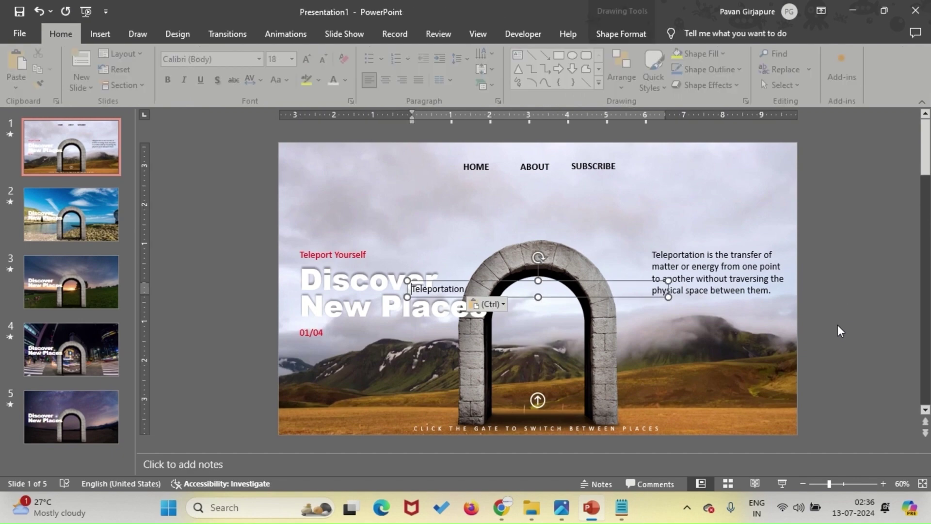
{"action": "left_click_drag", "start_coordinate": [618, 296], "coordinate": [717, 319]}
Step: Replace the text in the small box below the paragraph with "LEARN" and centre it
{"action": "double_click", "coordinate": [699, 315]}
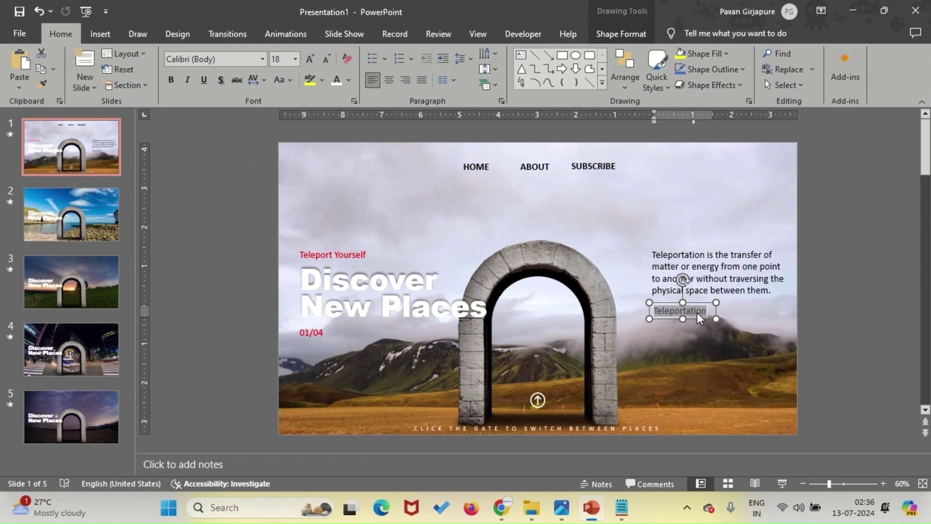
{"action": "key", "text": "Caps_Lock"}
{"action": "type", "text": "LEARN"}
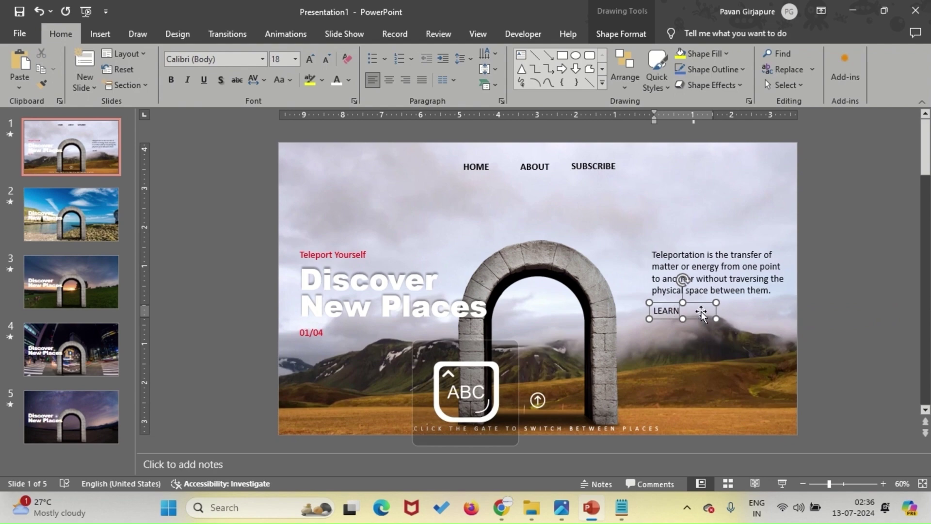
{"action": "left_click", "coordinate": [100, 33]}
{"action": "left_click", "coordinate": [61, 34]}
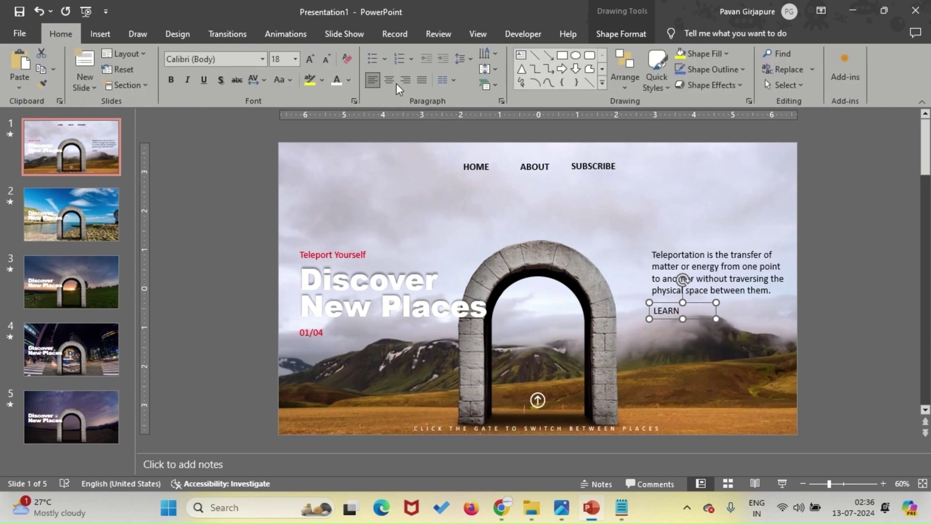
Step: Change the LEARN text box into a rounded rectangle with more strongly rounded corners and fill it with yellow
{"action": "left_click", "coordinate": [621, 33]}
{"action": "left_click", "coordinate": [136, 53]}
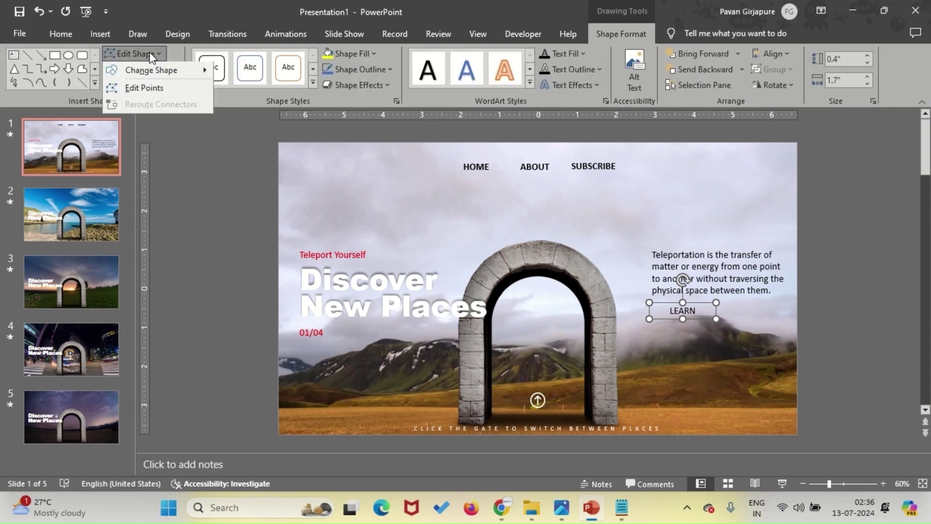
{"action": "mouse_move", "coordinate": [178, 77]}
{"action": "left_click", "coordinate": [234, 86]}
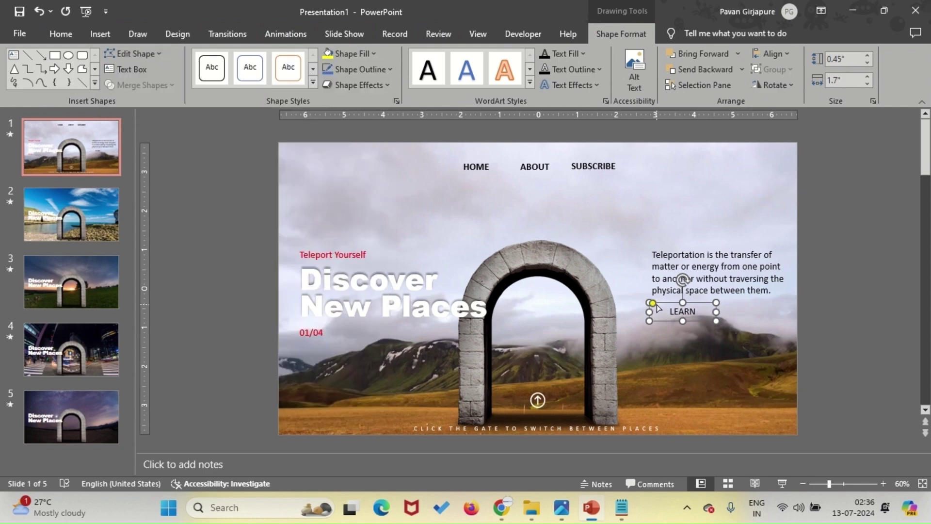
{"action": "left_click_drag", "start_coordinate": [653, 303], "coordinate": [658, 303]}
{"action": "left_click", "coordinate": [373, 53]}
{"action": "left_click", "coordinate": [361, 202]}
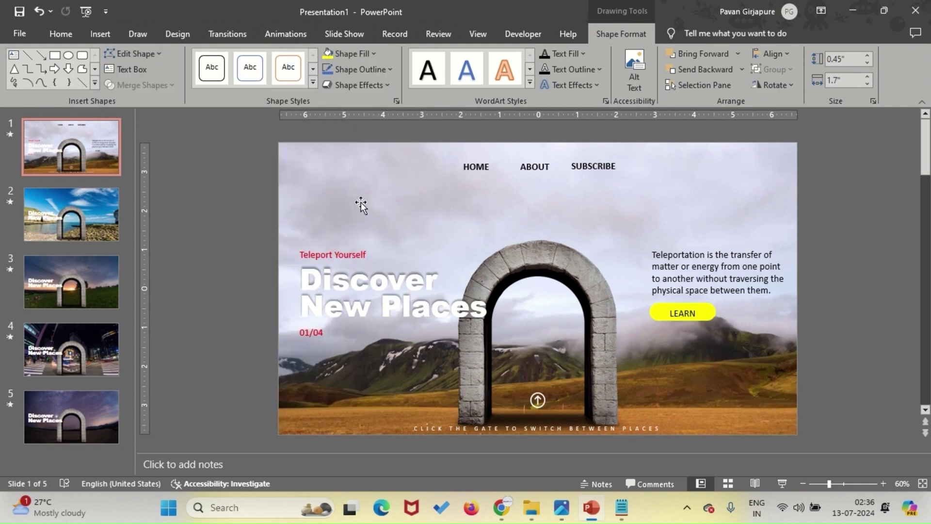
Step: Align the LEARN button's text vertically to the middle and format it as bold 14 pt
{"action": "left_click", "coordinate": [60, 33]}
{"action": "left_click", "coordinate": [492, 69]}
{"action": "left_click", "coordinate": [517, 139]}
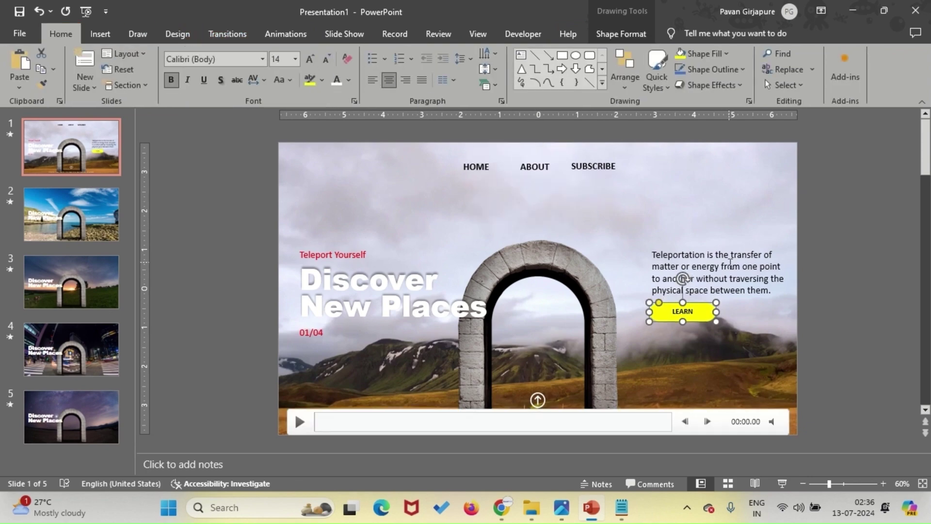
Step: Resize the LEARN button to about 1.6" by 0.47" and give it an outer shadow
{"action": "left_click", "coordinate": [693, 313]}
{"action": "left_click_drag", "start_coordinate": [716, 302], "coordinate": [711, 301]}
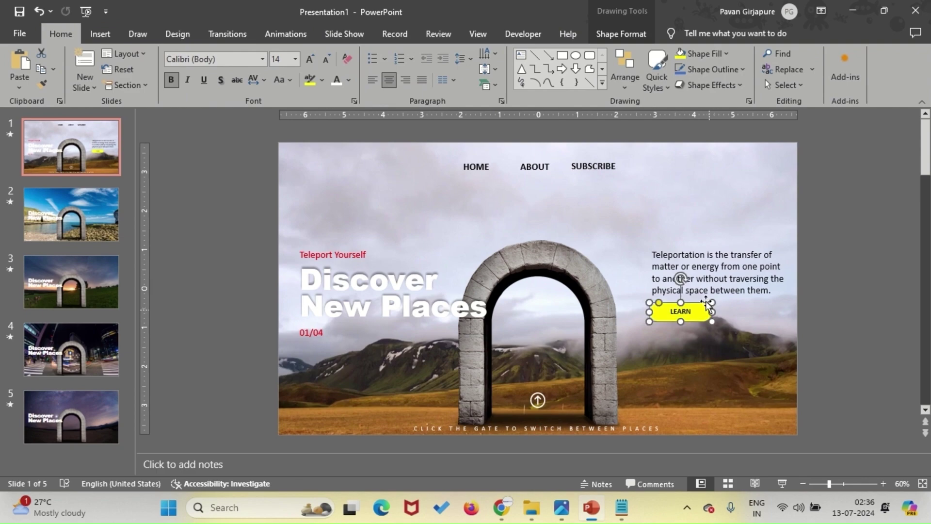
{"action": "left_click", "coordinate": [597, 34]}
{"action": "left_click", "coordinate": [374, 86]}
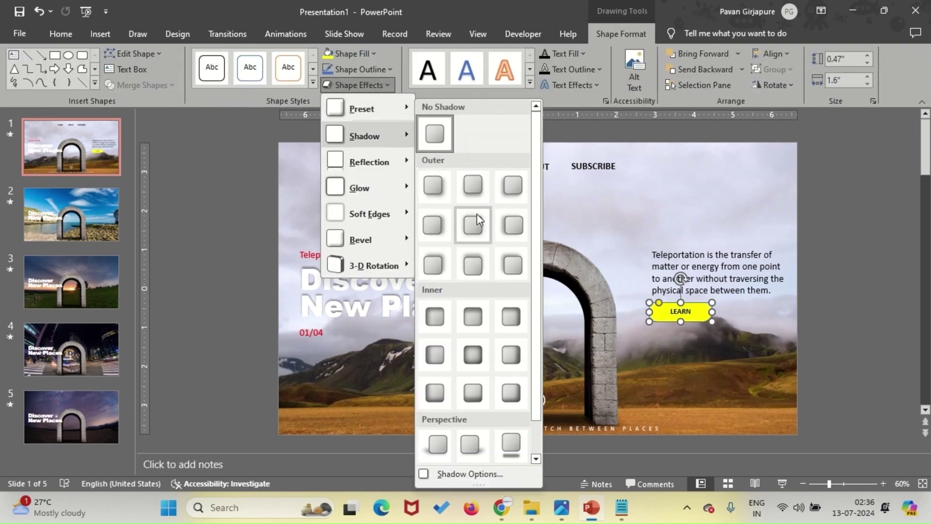
{"action": "left_click", "coordinate": [759, 286]}
{"action": "left_click", "coordinate": [848, 289]}
Step: Adjust the LEARN button's position below the paragraph and align their left edges
{"action": "left_click", "coordinate": [688, 301]}
{"action": "left_click_drag", "start_coordinate": [688, 301], "coordinate": [696, 301]}
{"action": "left_click", "coordinate": [684, 279], "text": "shift"}
{"action": "left_click", "coordinate": [621, 34]}
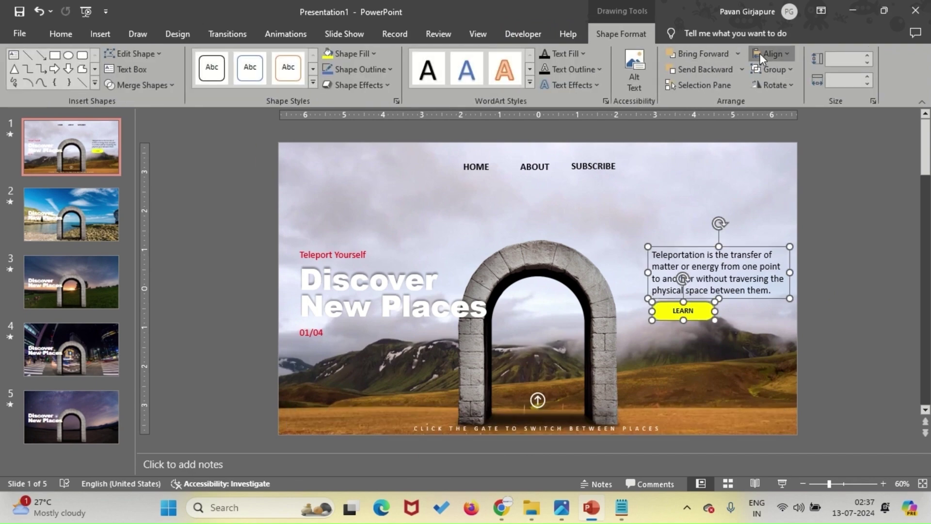
{"action": "left_click", "coordinate": [772, 53]}
{"action": "left_click", "coordinate": [788, 71]}
{"action": "left_click", "coordinate": [841, 185]}
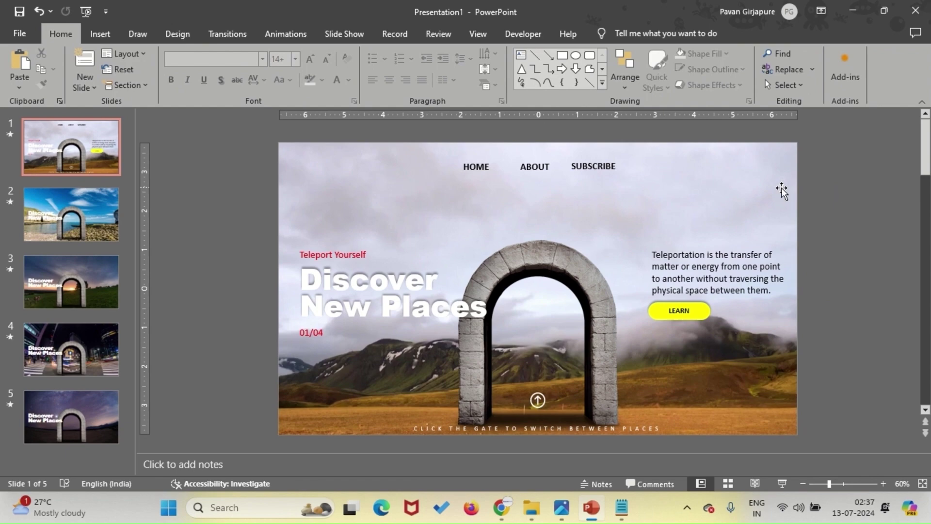
Step: Draw a circle of 0.3" by 0.3" near the slide's lower-left corner, level with the arrow icon
{"action": "left_click", "coordinate": [114, 32]}
{"action": "left_click", "coordinate": [219, 68]}
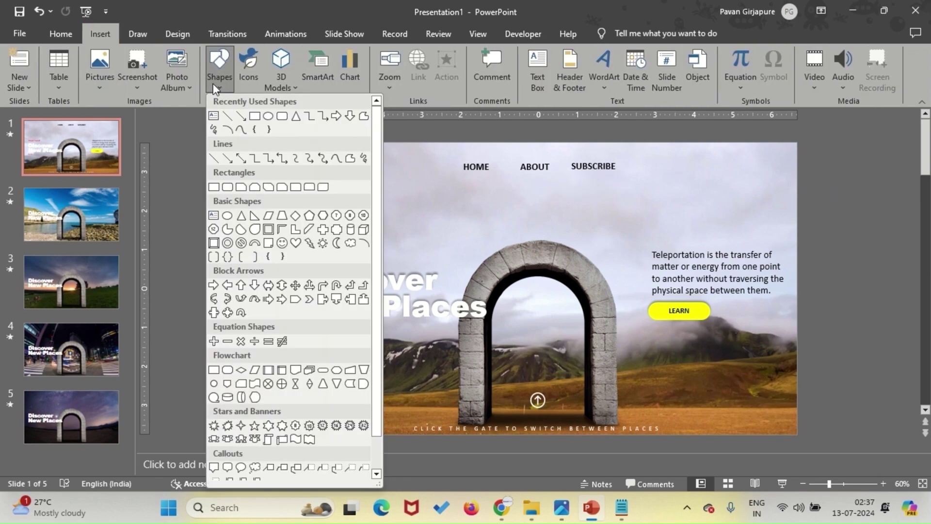
{"action": "left_click", "coordinate": [227, 130]}
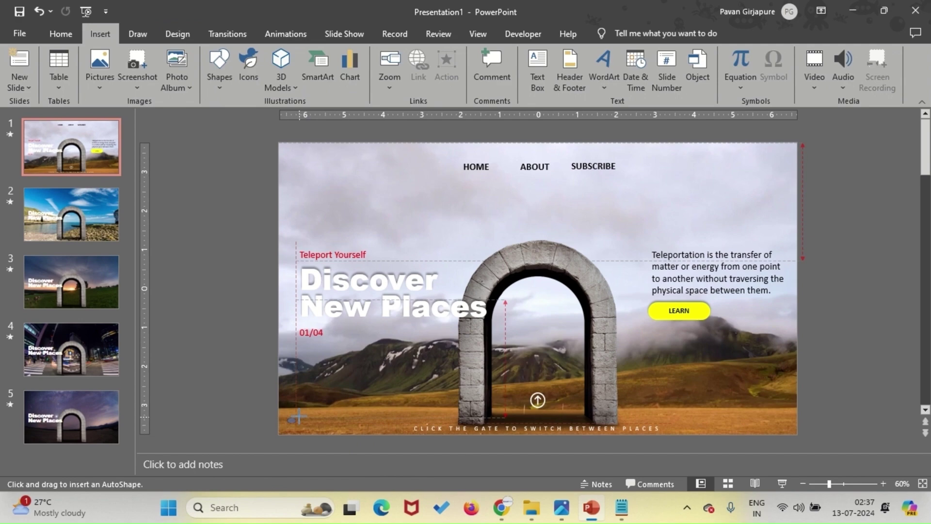
{"action": "left_click_drag", "start_coordinate": [295, 415], "coordinate": [301, 423]}
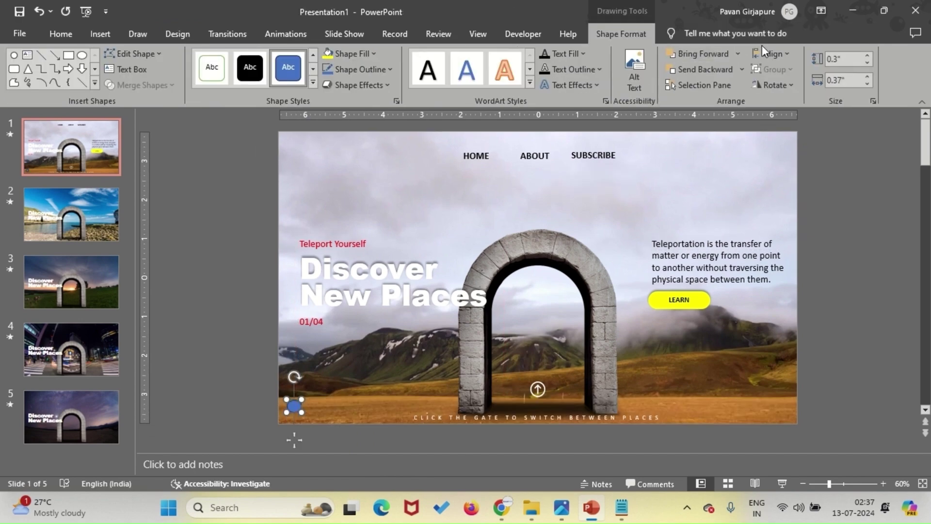
{"action": "left_click", "coordinate": [842, 59]}
{"action": "key", "text": "Tab"}
{"action": "type", "text": "0.3"}
{"action": "key", "text": "Return"}
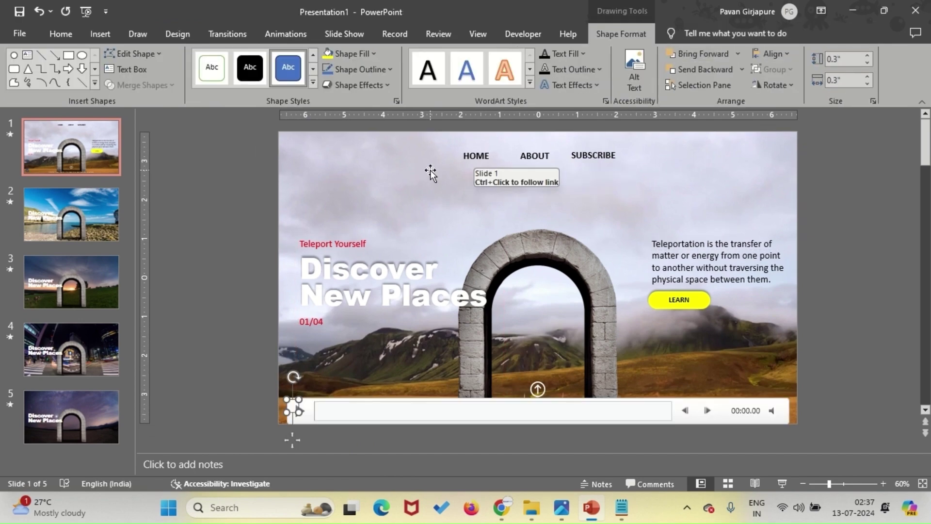
{"action": "left_click_drag", "start_coordinate": [298, 440], "coordinate": [297, 424]}
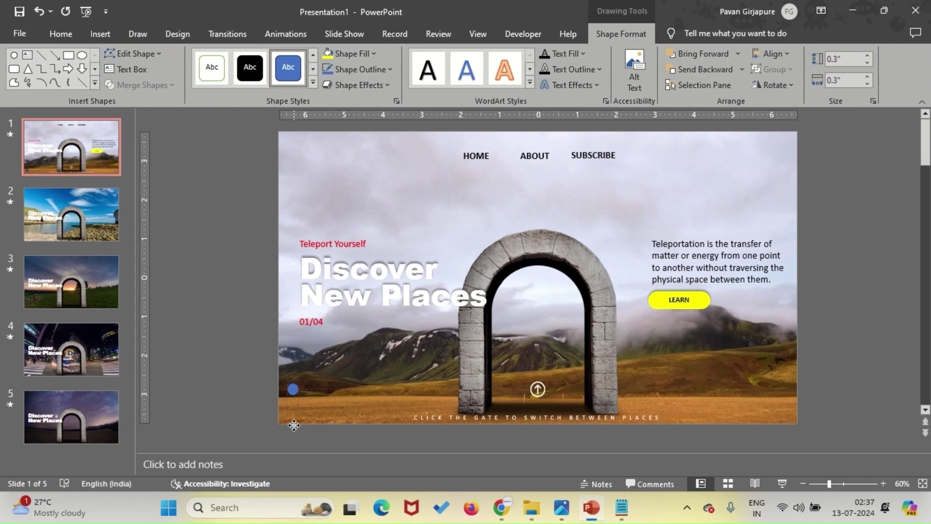
Step: Fill the small circle with yellow, remove its outline and give it an outer shadow
{"action": "scroll", "coordinate": [231, 407], "scroll_direction": "up", "scroll_amount": 1}
{"action": "right_click", "coordinate": [294, 401]}
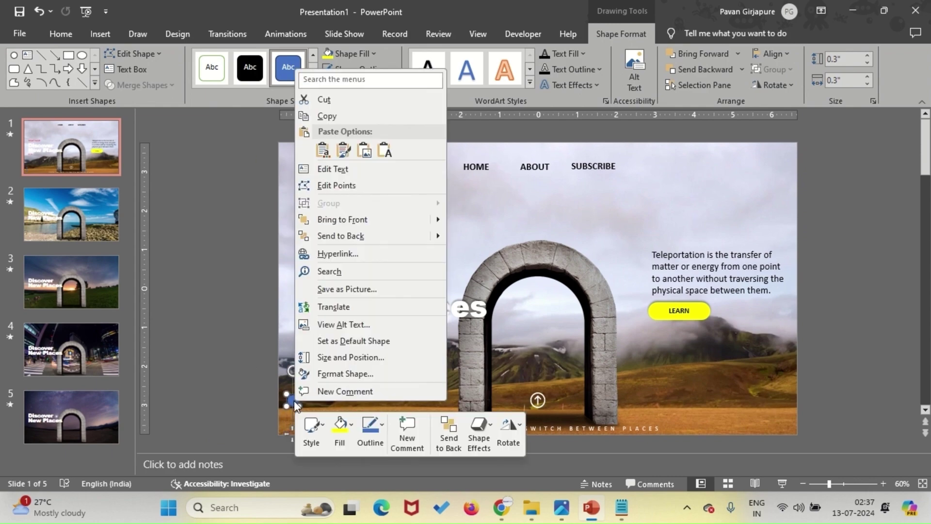
{"action": "left_click", "coordinate": [345, 425]}
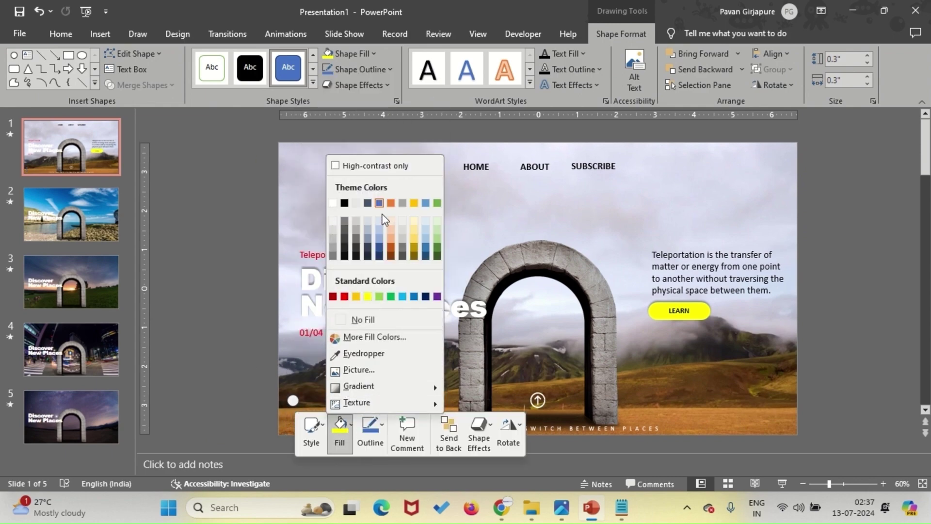
{"action": "left_click", "coordinate": [368, 296]}
{"action": "left_click", "coordinate": [371, 427]}
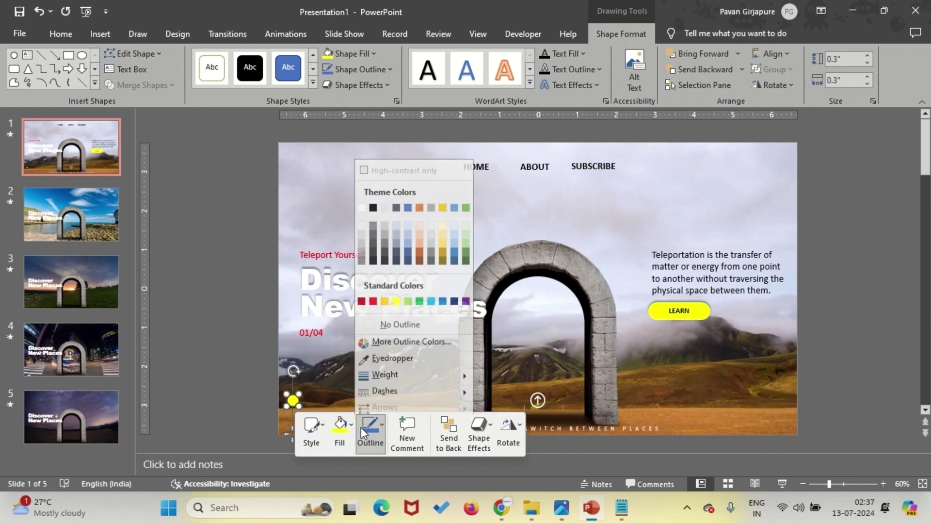
{"action": "left_click", "coordinate": [391, 324]}
{"action": "left_click", "coordinate": [479, 431]}
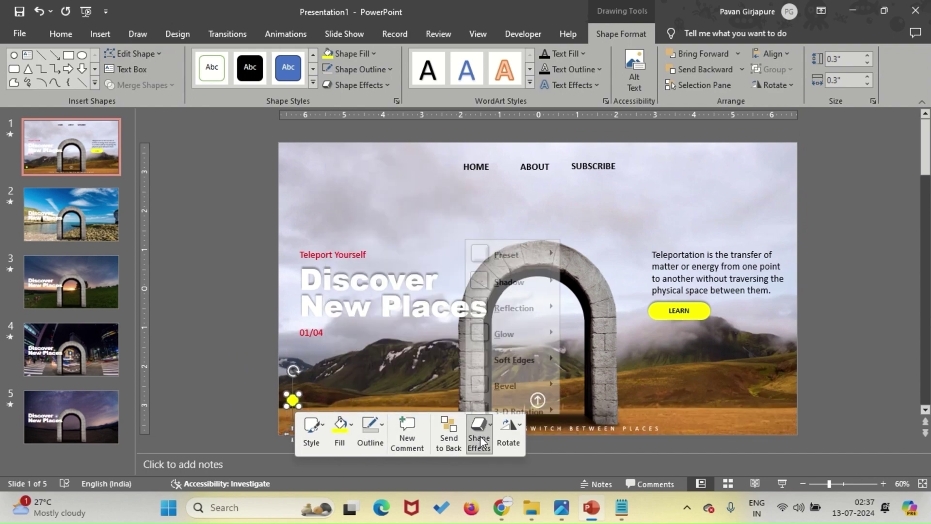
{"action": "mouse_move", "coordinate": [528, 273]}
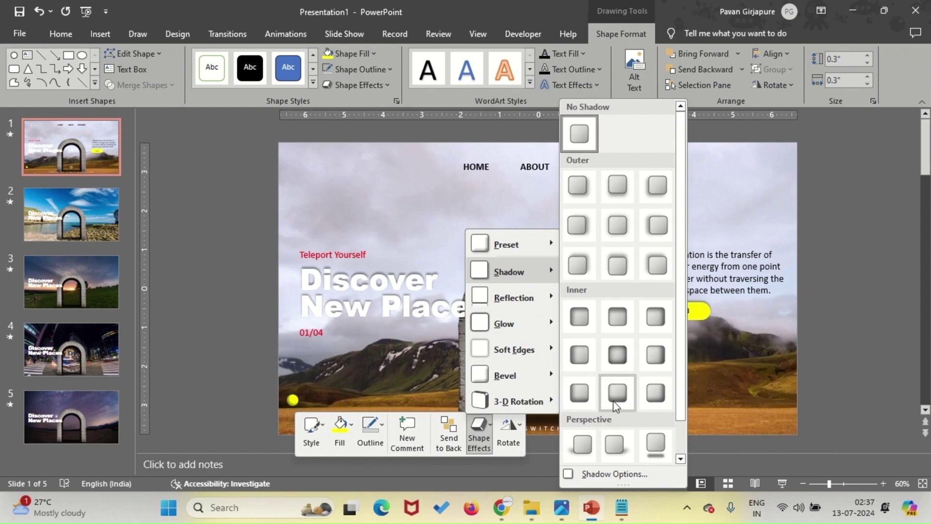
{"action": "left_click", "coordinate": [620, 270]}
Step: Duplicate the yellow circle into a row of five and distribute the circles horizontally
{"action": "left_click_drag", "start_coordinate": [292, 399], "coordinate": [294, 400]}
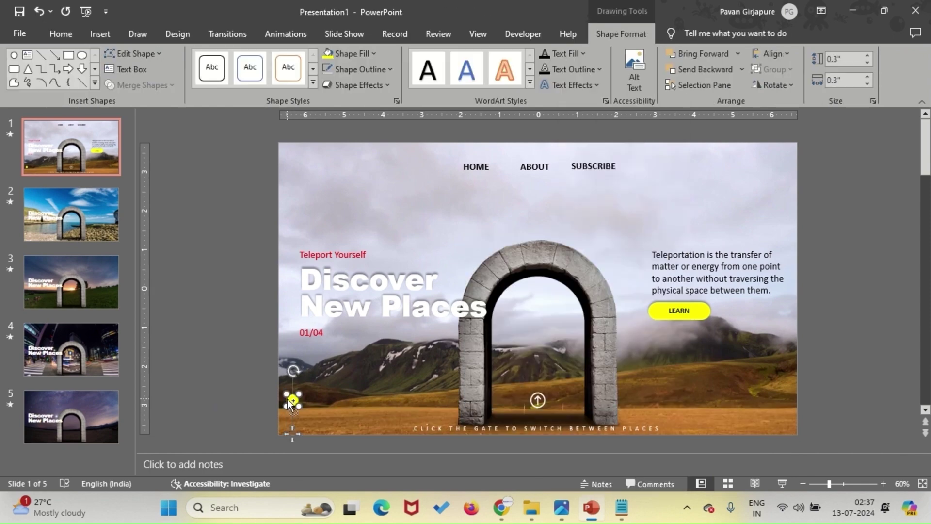
{"action": "left_click_drag", "start_coordinate": [290, 400], "coordinate": [356, 400]}
{"action": "left_click", "coordinate": [344, 400], "text": "shift"}
{"action": "left_click", "coordinate": [327, 400], "text": "shift"}
{"action": "left_click", "coordinate": [310, 401], "text": "shift"}
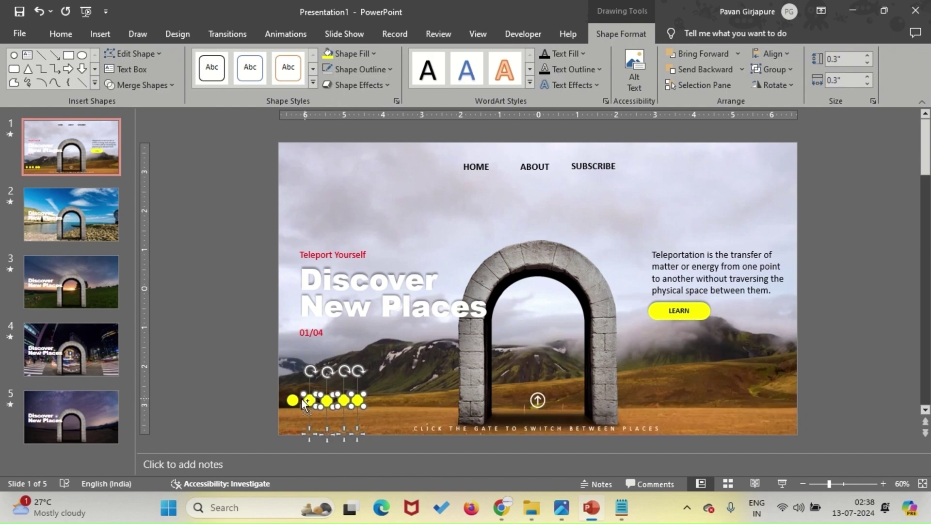
{"action": "left_click", "coordinate": [292, 400], "text": "shift"}
{"action": "left_click", "coordinate": [771, 53]}
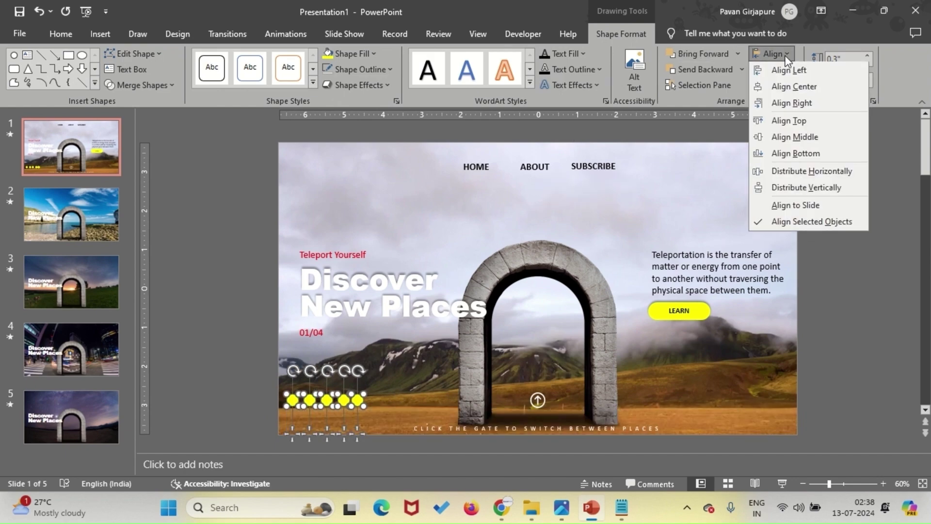
{"action": "left_click", "coordinate": [787, 171]}
{"action": "left_click", "coordinate": [242, 303]}
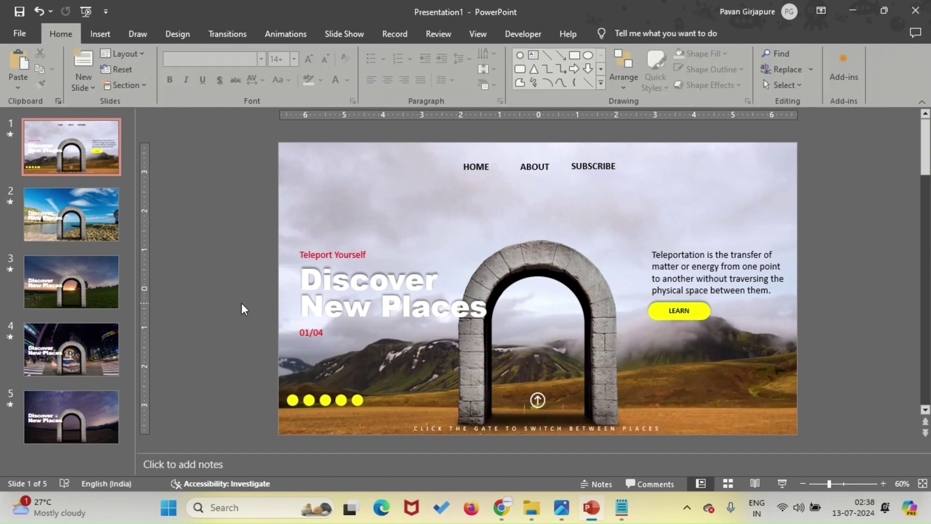
Step: Fill the last four circles of the row with white, leaving the first one yellow
{"action": "left_click", "coordinate": [309, 400]}
{"action": "left_click", "coordinate": [326, 400], "text": "shift"}
{"action": "left_click", "coordinate": [342, 400], "text": "shift"}
{"action": "left_click", "coordinate": [358, 400], "text": "shift"}
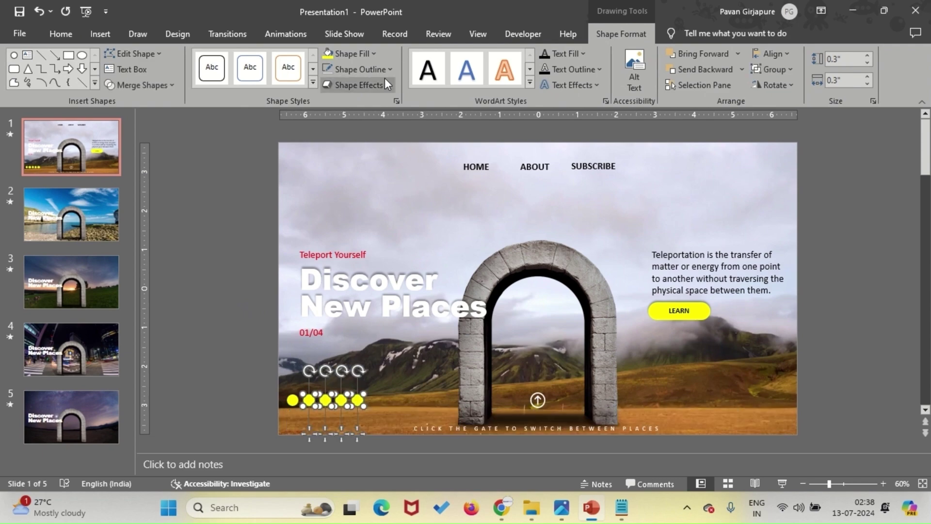
{"action": "left_click", "coordinate": [348, 53]}
{"action": "left_click", "coordinate": [328, 109]}
{"action": "left_click", "coordinate": [238, 214]}
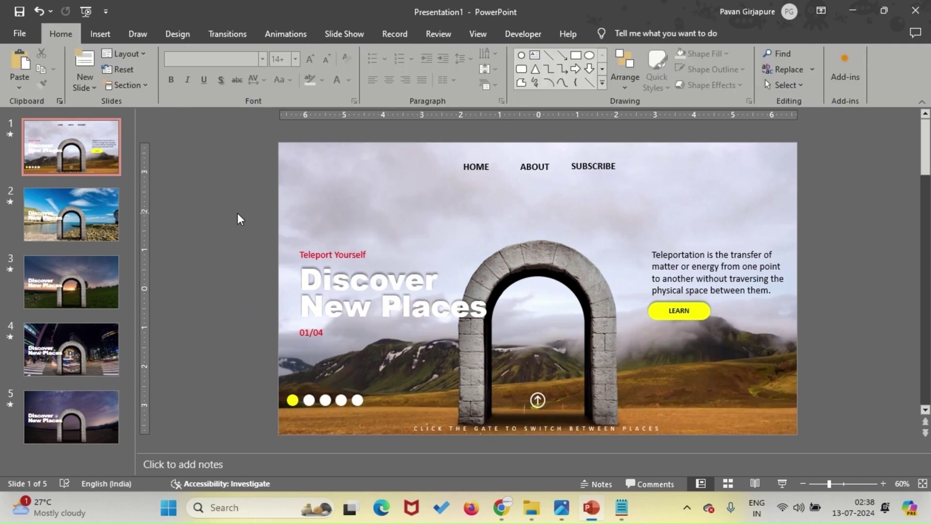
Step: Move the row of five circles down to the slide's lower edge, level with the gate caption
{"action": "left_click", "coordinate": [292, 400]}
{"action": "left_click", "coordinate": [309, 400], "text": "shift"}
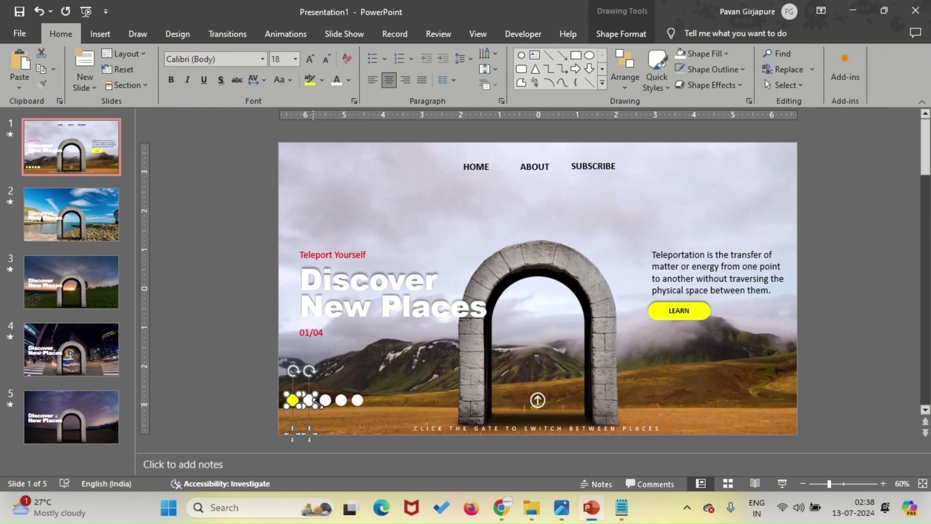
{"action": "left_click", "coordinate": [325, 400], "text": "shift"}
{"action": "left_click", "coordinate": [341, 400], "text": "shift"}
{"action": "left_click", "coordinate": [358, 400], "text": "shift"}
{"action": "left_click_drag", "start_coordinate": [361, 400], "coordinate": [371, 424]}
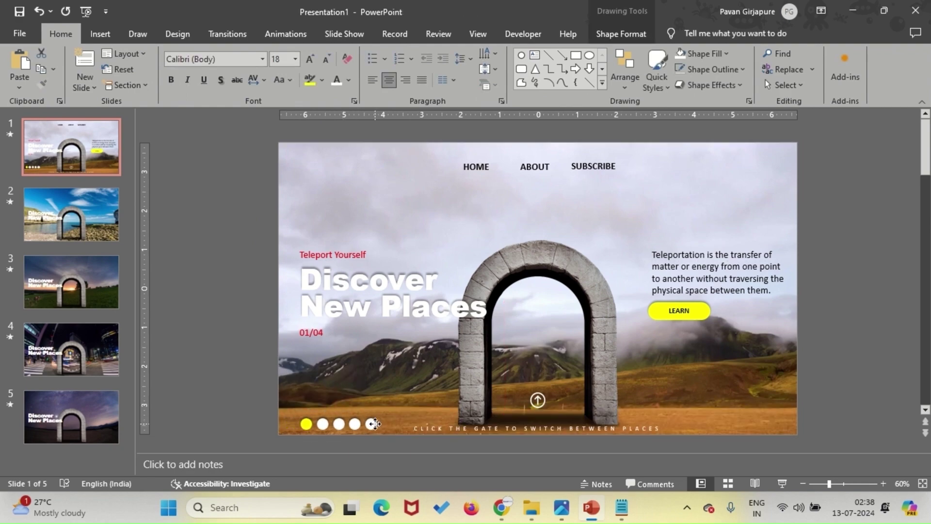
{"action": "scroll", "coordinate": [249, 321], "scroll_direction": "down", "scroll_amount": 1}
{"action": "left_click", "coordinate": [238, 312]}
{"action": "scroll", "coordinate": [229, 304], "scroll_direction": "up", "scroll_amount": 1}
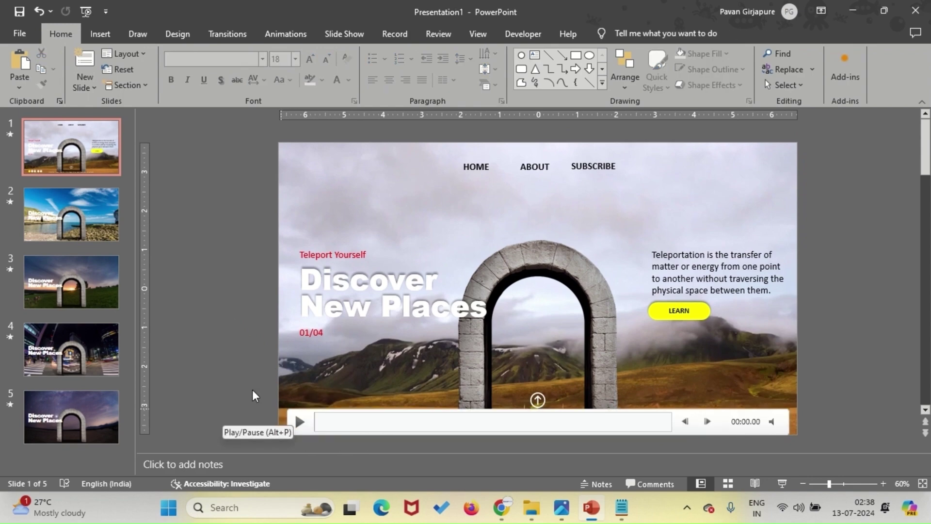
Step: Undo the move of the circle row and the white fill of the four circles
{"action": "key", "text": "ctrl+z"}
{"action": "key", "text": "ctrl+z"}
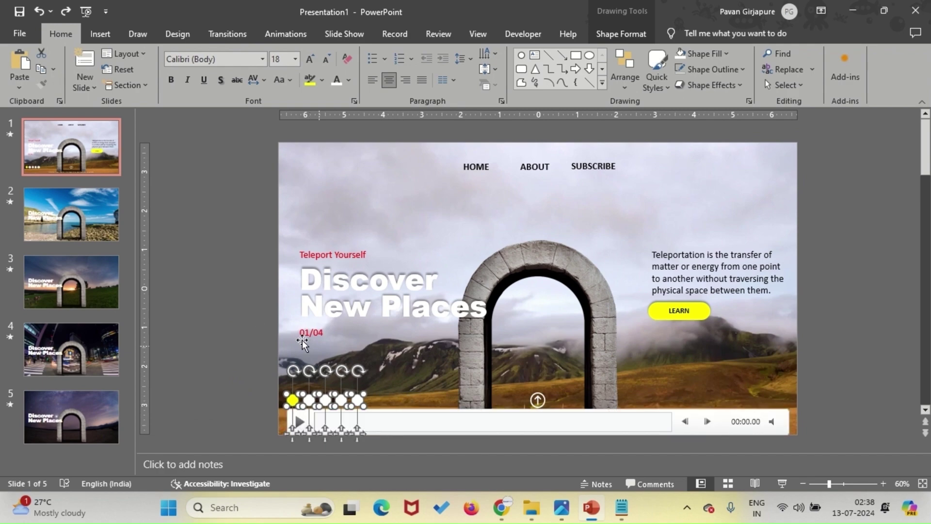
{"action": "key", "text": "ctrl+y"}
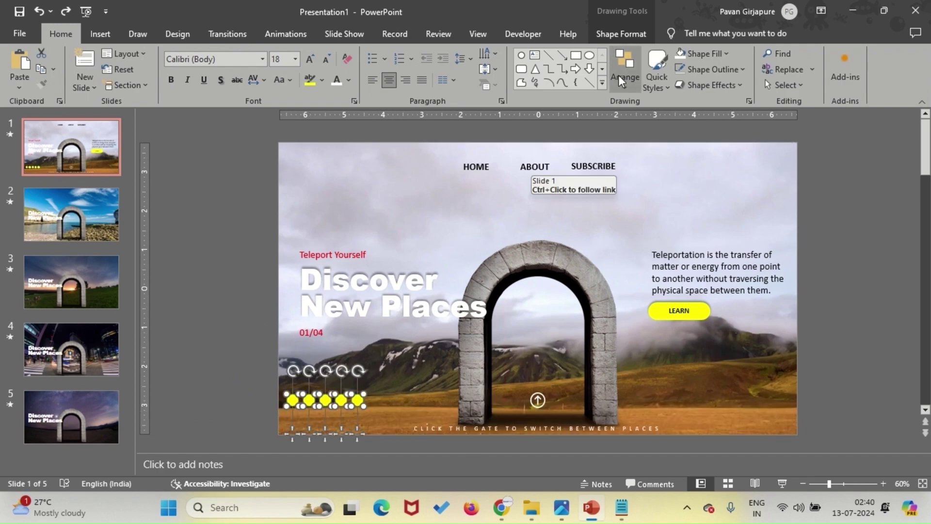
Step: Remove the fill from all five circles and give them a white outline
{"action": "left_click", "coordinate": [621, 33]}
{"action": "left_click", "coordinate": [351, 53]}
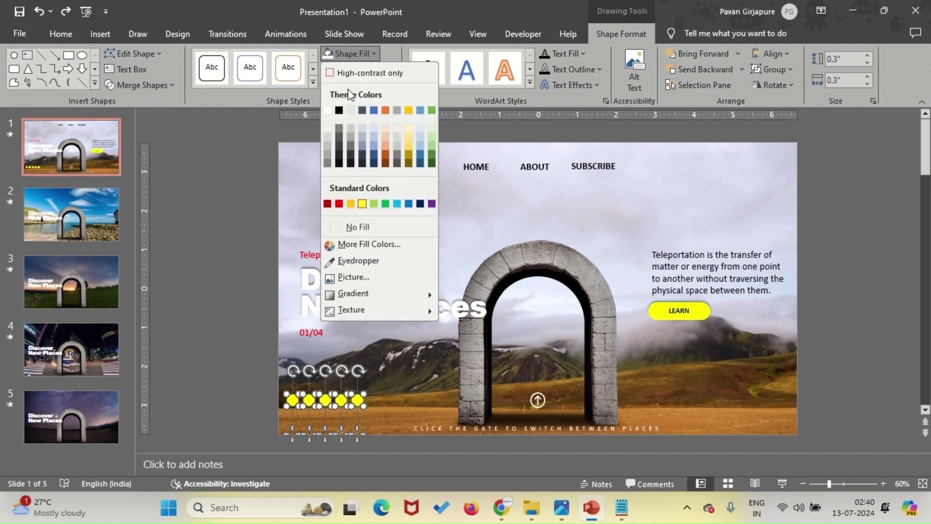
{"action": "left_click", "coordinate": [353, 225]}
{"action": "left_click", "coordinate": [366, 71]}
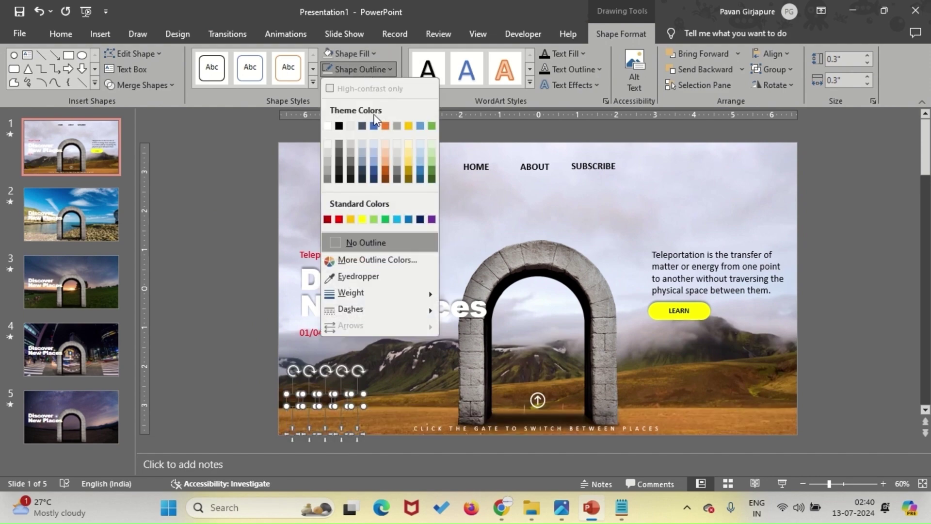
{"action": "left_click", "coordinate": [328, 125]}
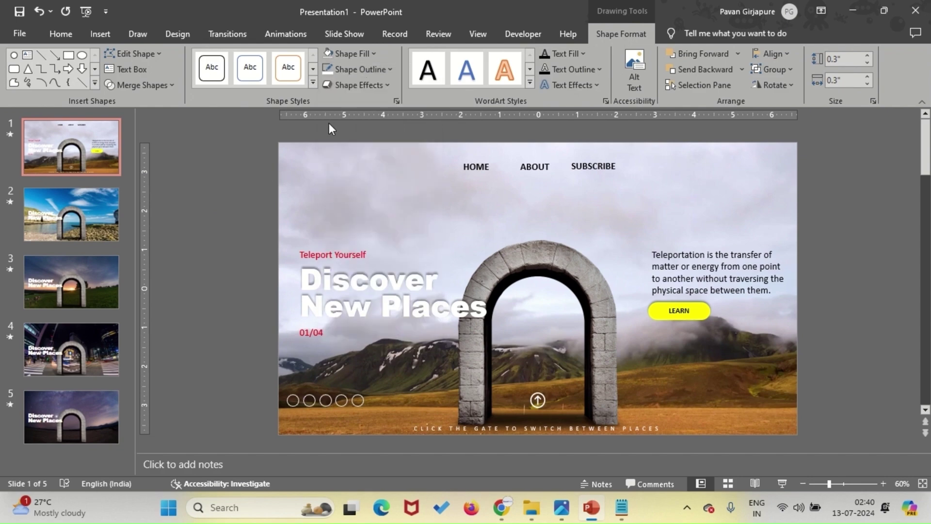
{"action": "left_click", "coordinate": [246, 171]}
Step: Fill only the first circle of the row with white
{"action": "left_click", "coordinate": [293, 397]}
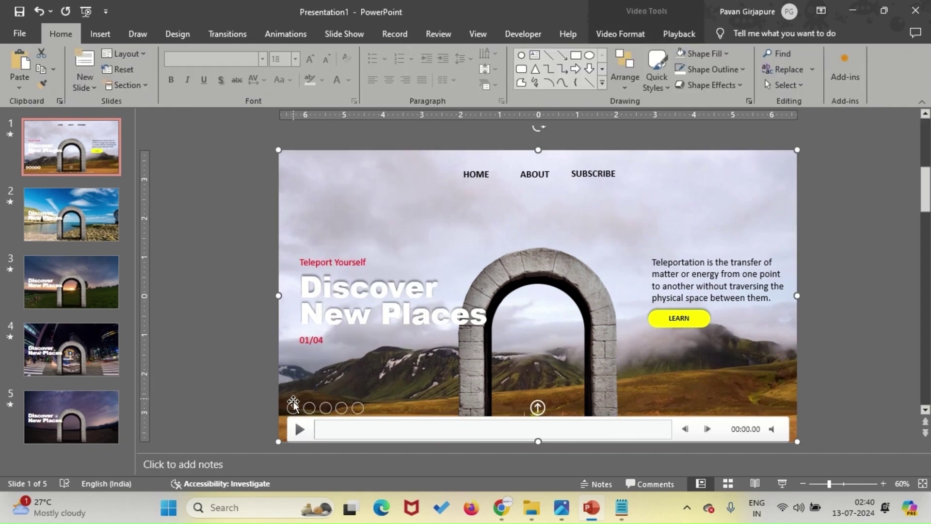
{"action": "left_click", "coordinate": [292, 403]}
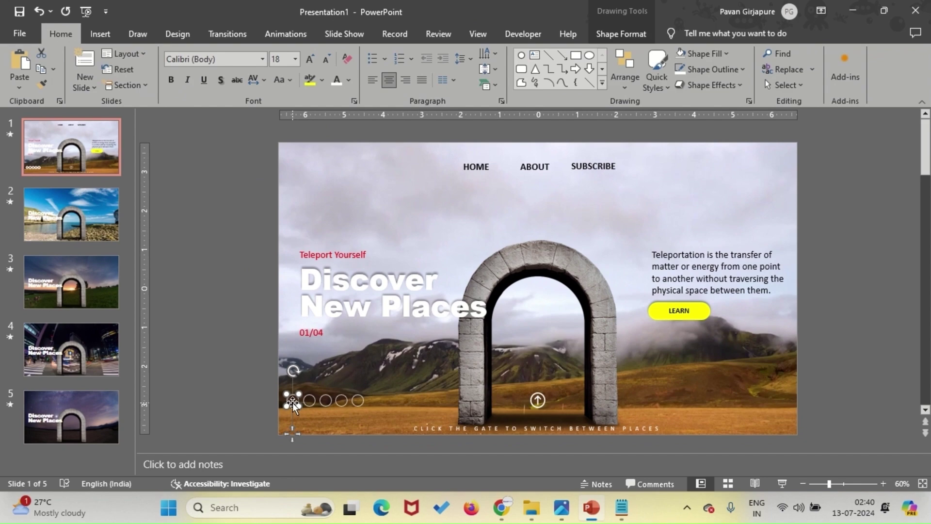
{"action": "left_click", "coordinate": [615, 35]}
{"action": "left_click", "coordinate": [350, 55]}
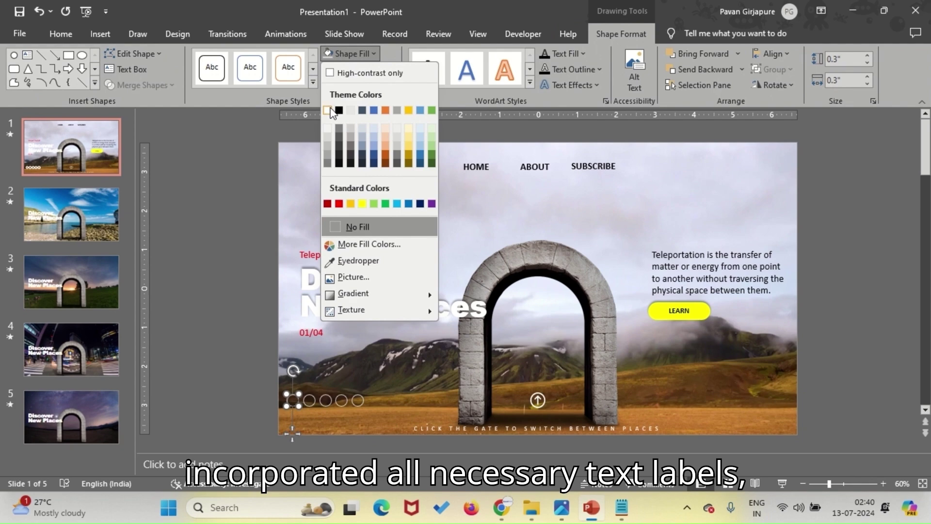
{"action": "left_click", "coordinate": [331, 110]}
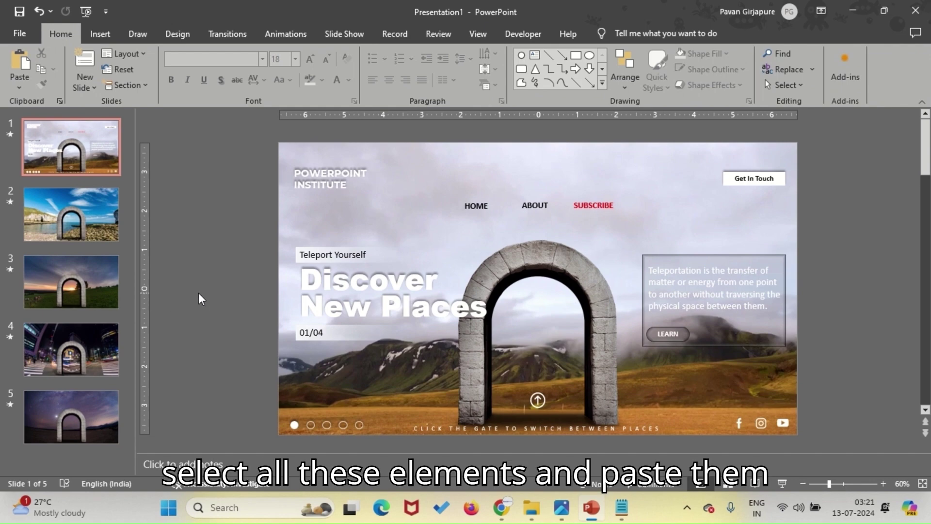
Step: Select all elements on slide 1 and take the stone gate out of the selection
{"action": "key", "text": "ctrl+a"}
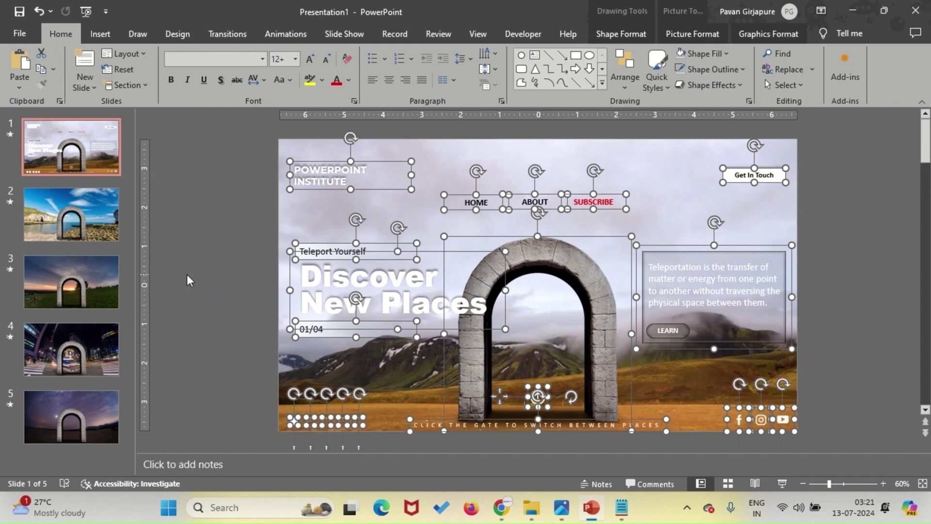
{"action": "left_click", "coordinate": [542, 245], "text": "shift"}
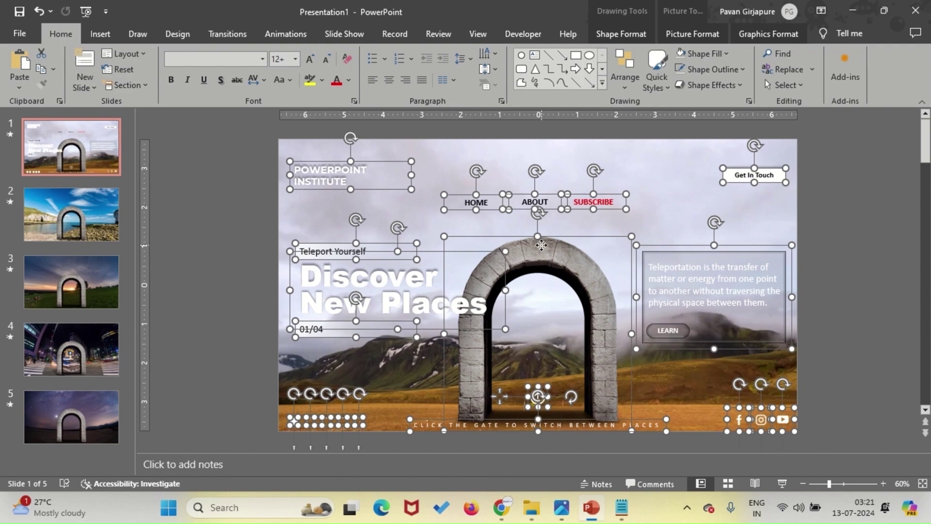